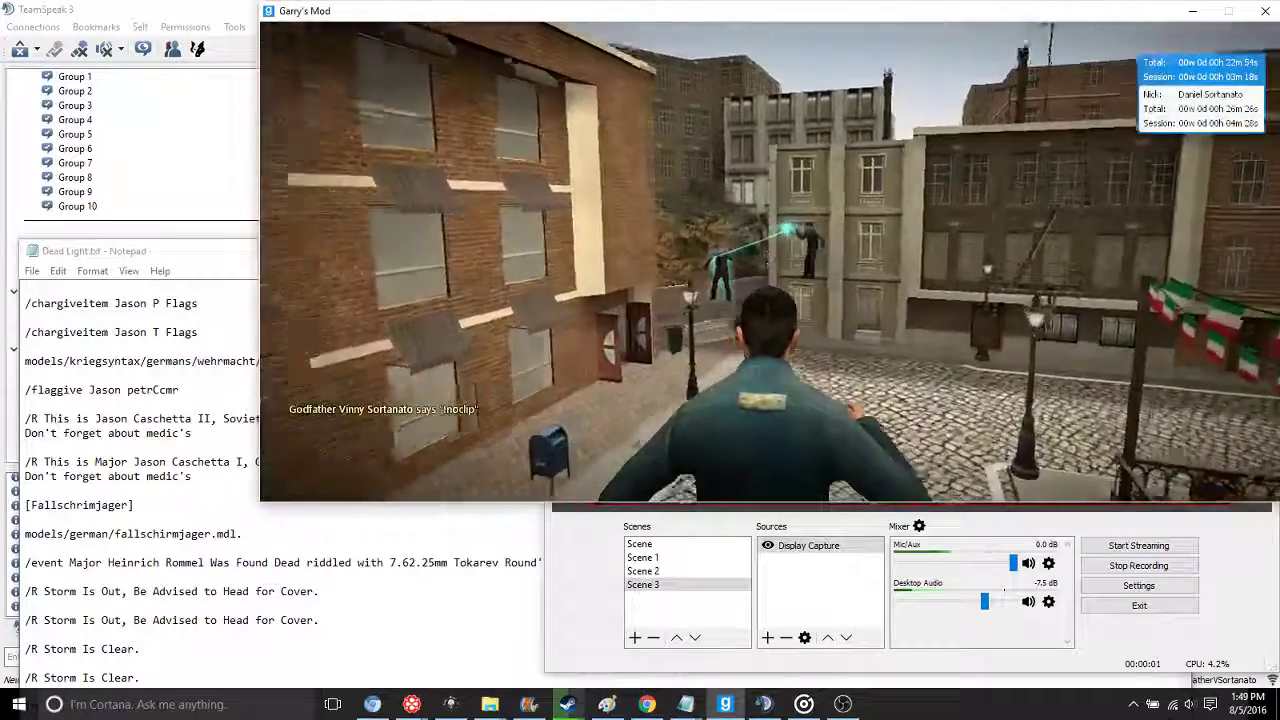
# Send !noclip in chat and walk into the brick building's stairwell
pyautogui.press('w')
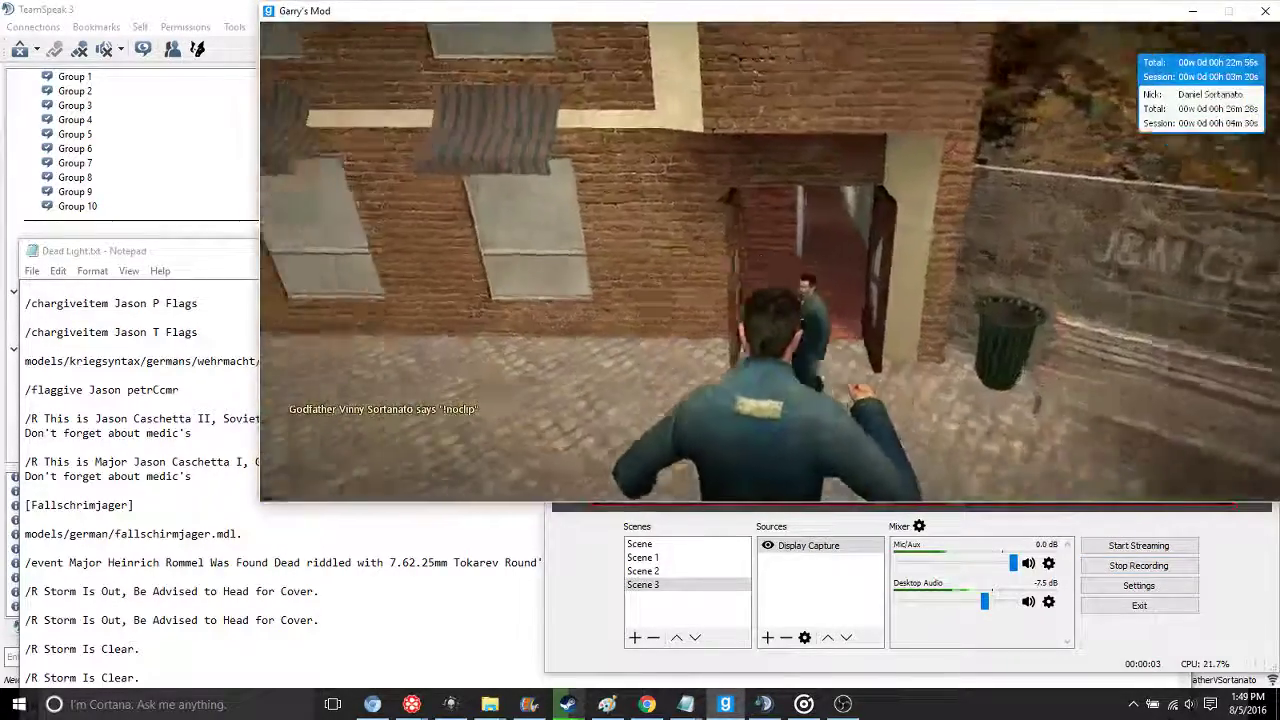
pyautogui.write('y')
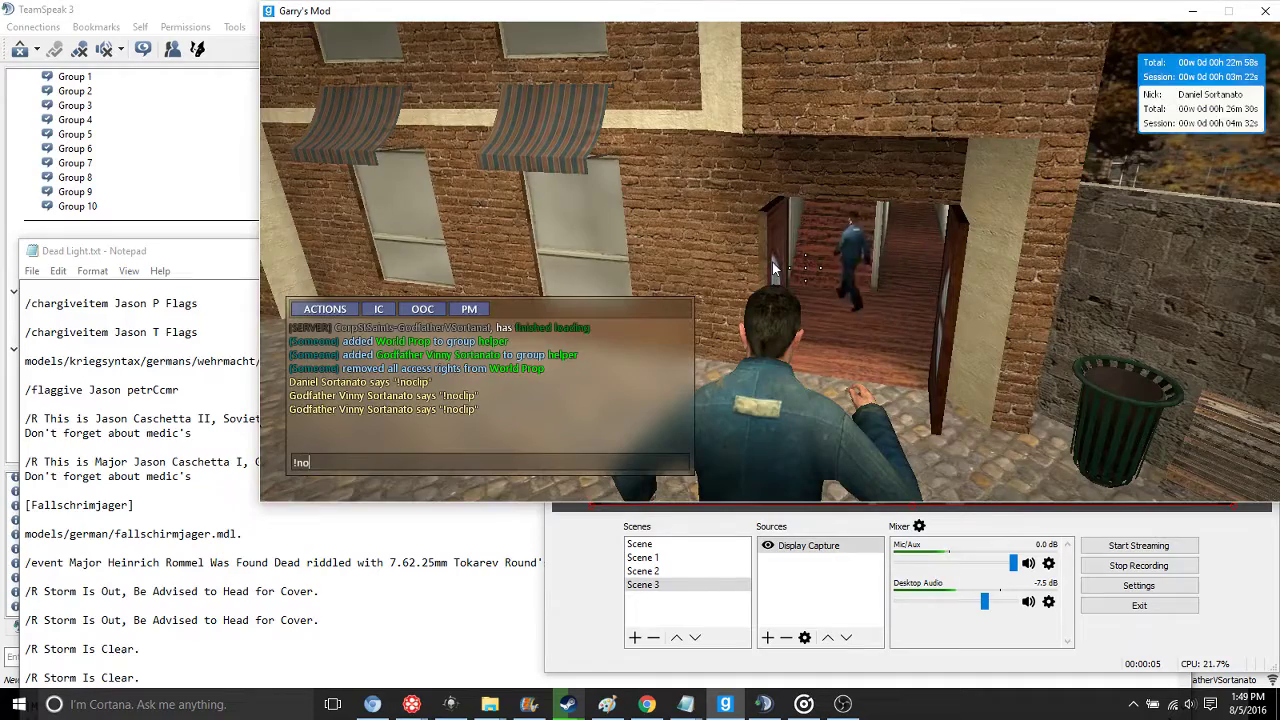
pyautogui.write('noclip')
pyautogui.press('Return')
pyautogui.press('w')
pyautogui.press('w')
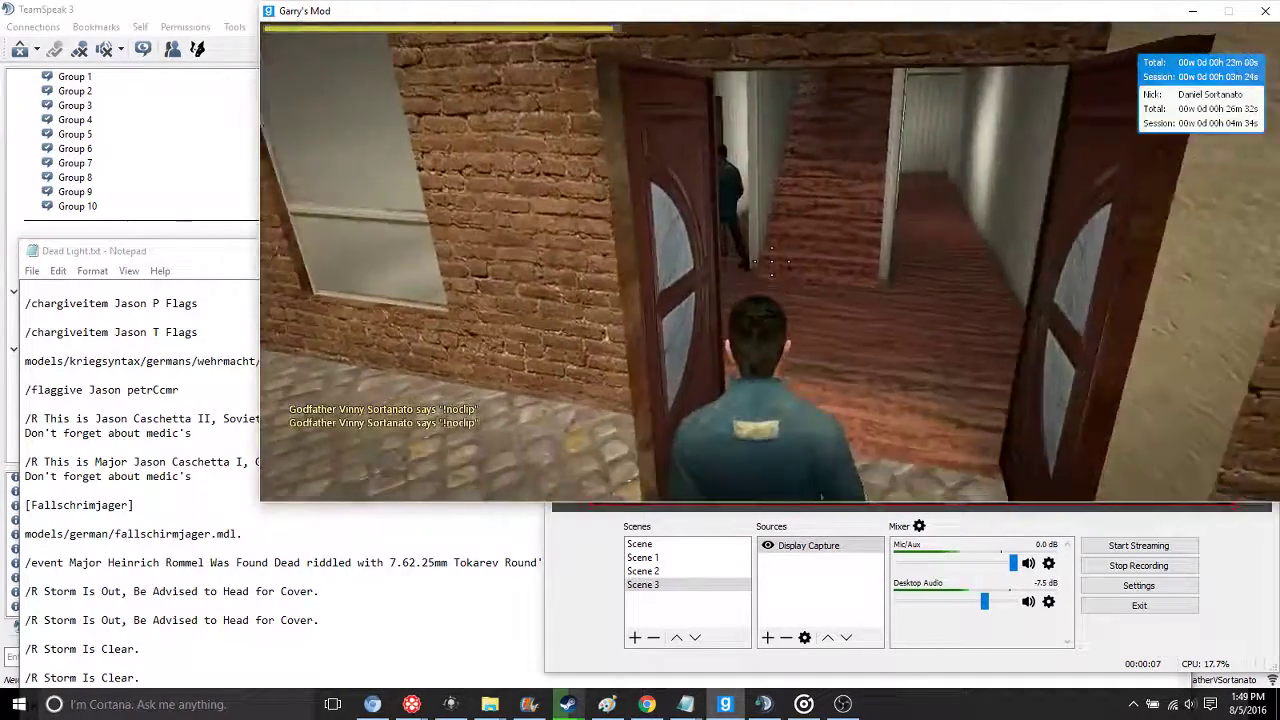
# Climb the stairs and explore the upstairs hallways, narrow corridor and wooden doors
pyautogui.press('w')
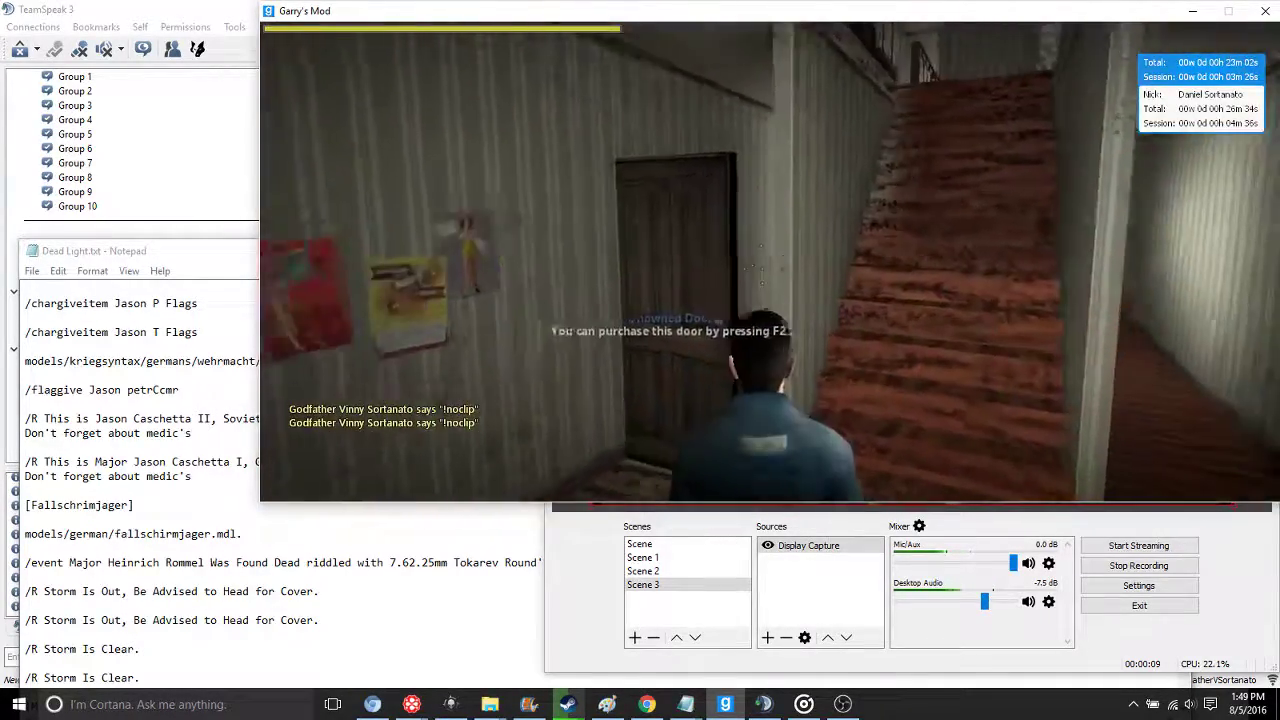
pyautogui.press('w')
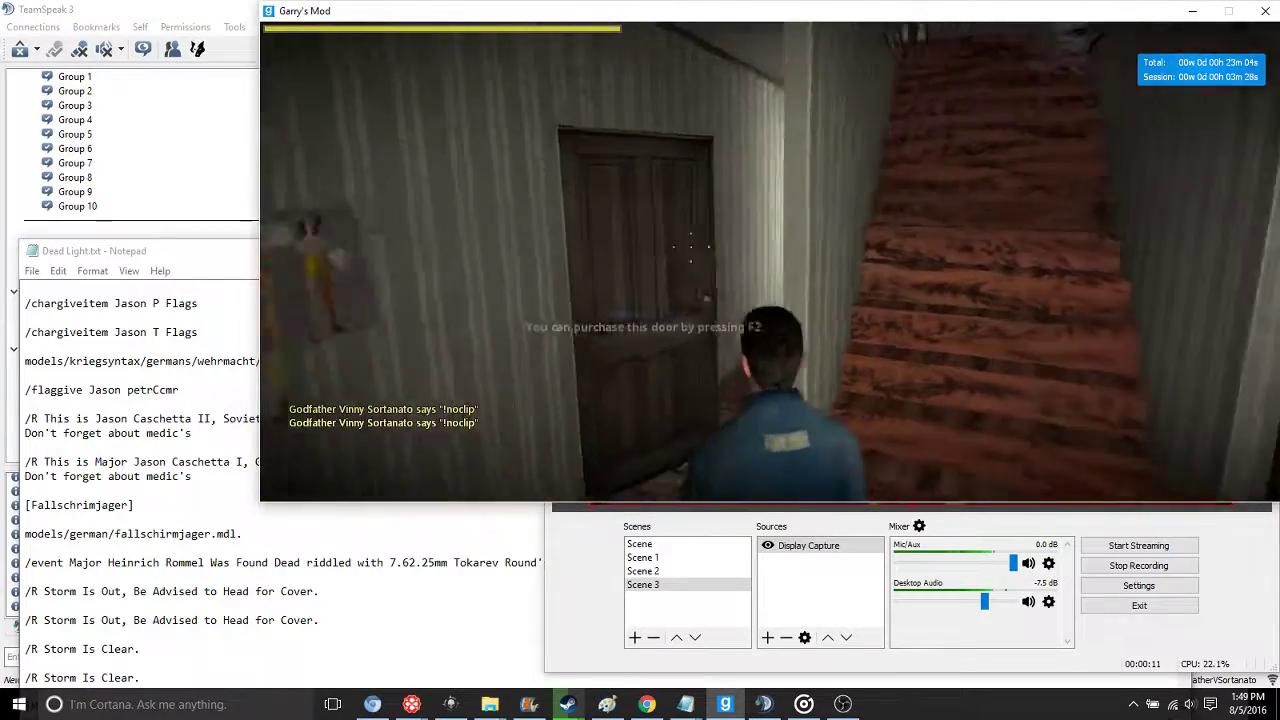
pyautogui.press('w')
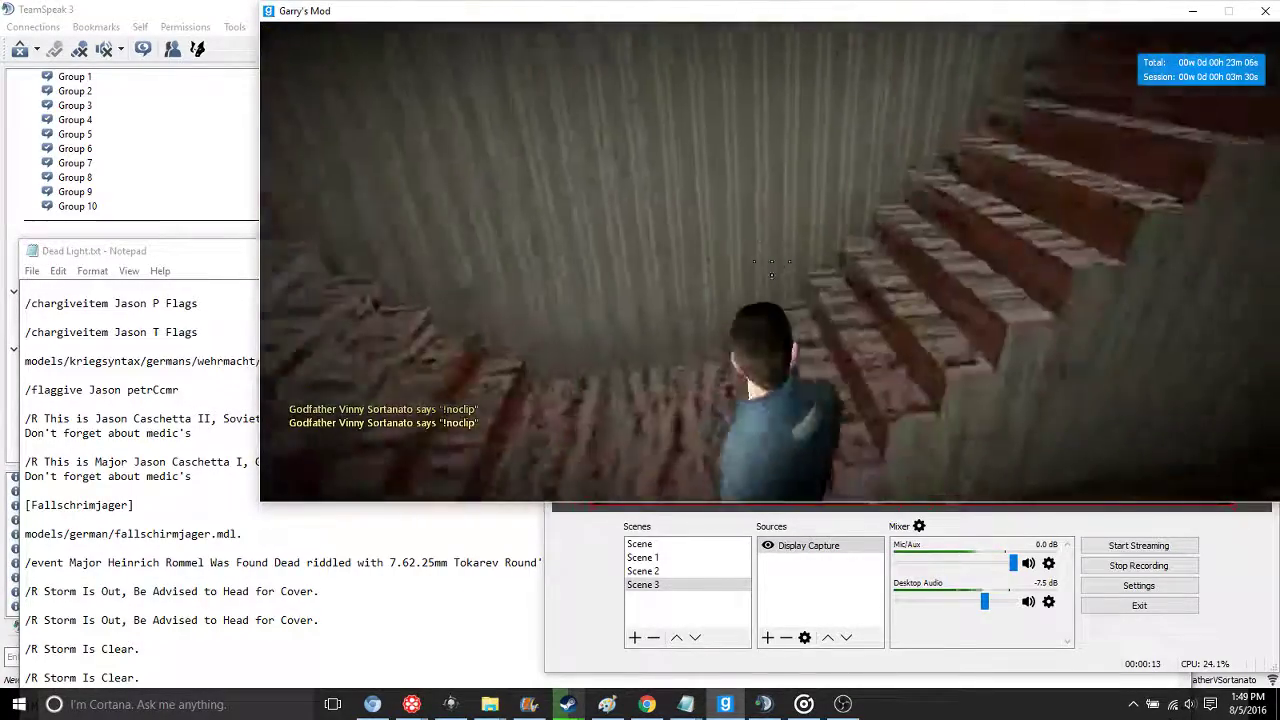
pyautogui.press('w')
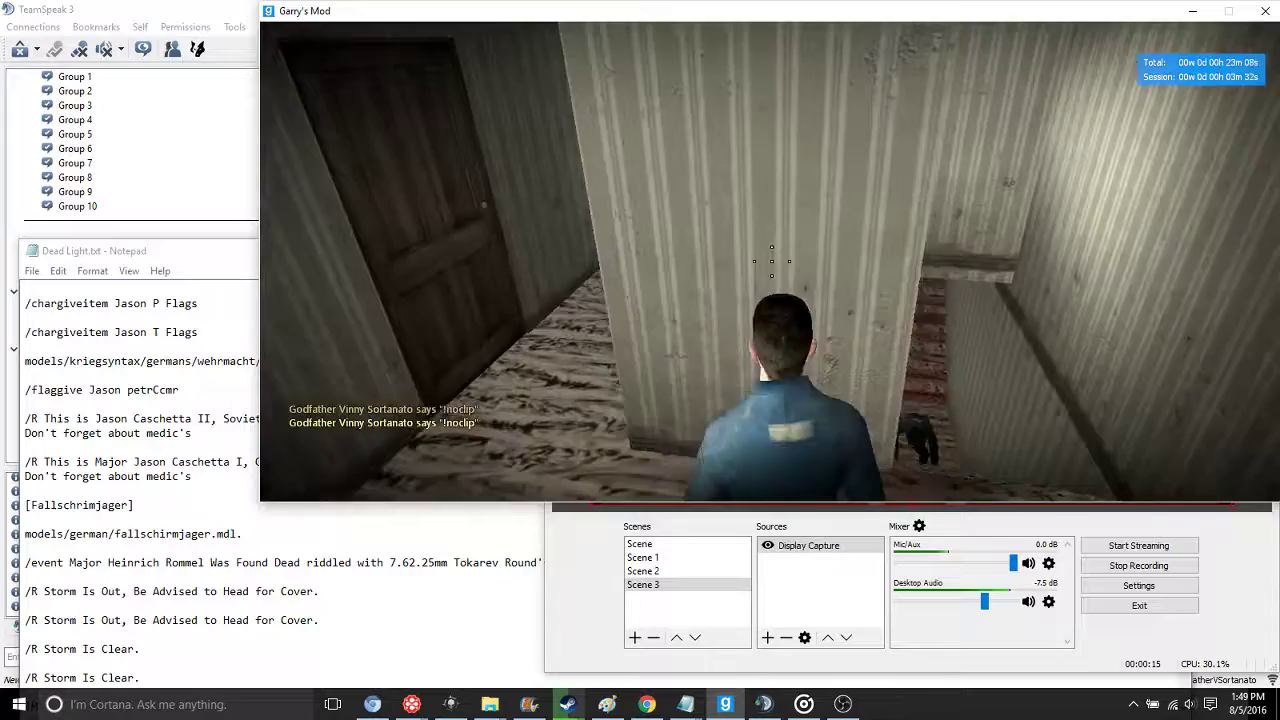
pyautogui.press('w')
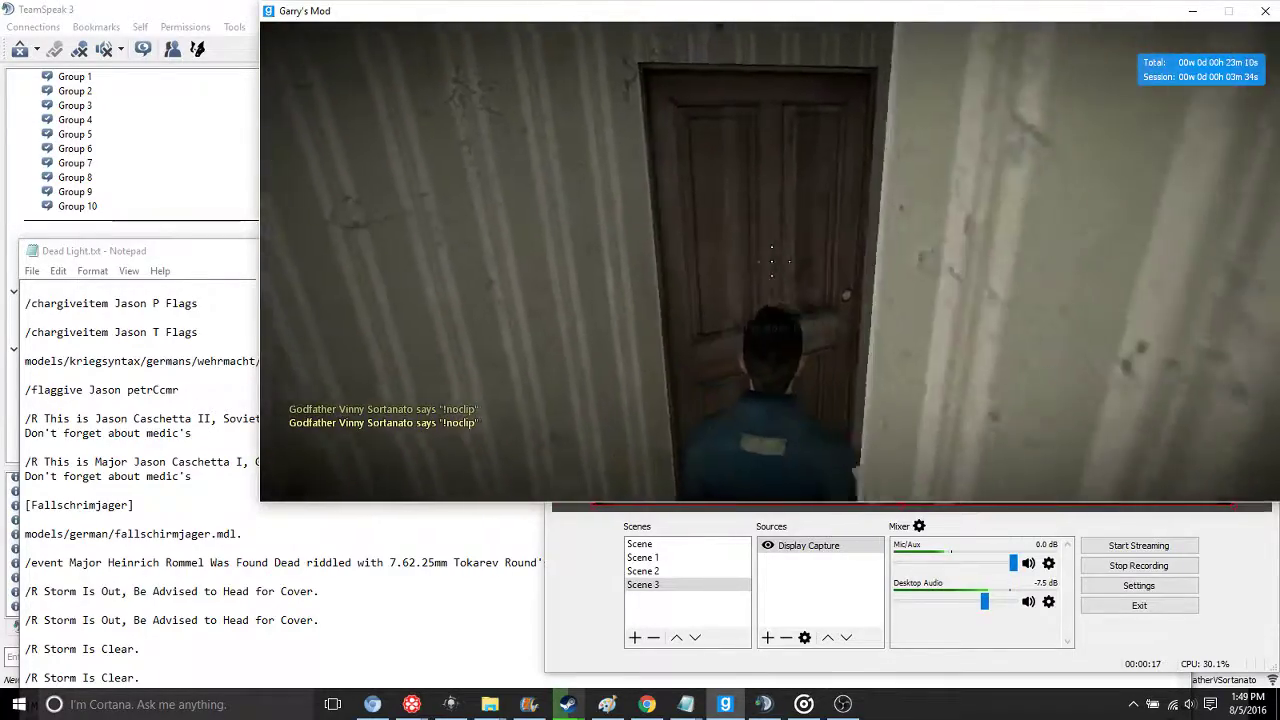
pyautogui.press('w')
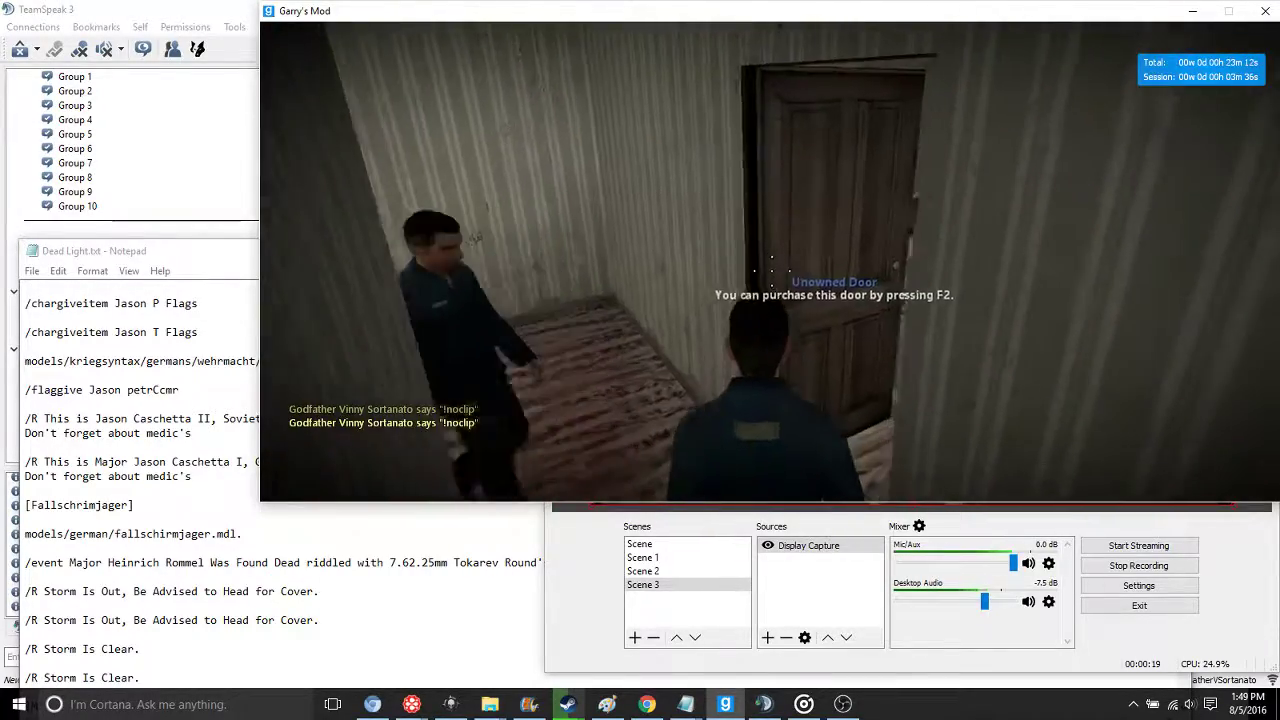
pyautogui.press('w')
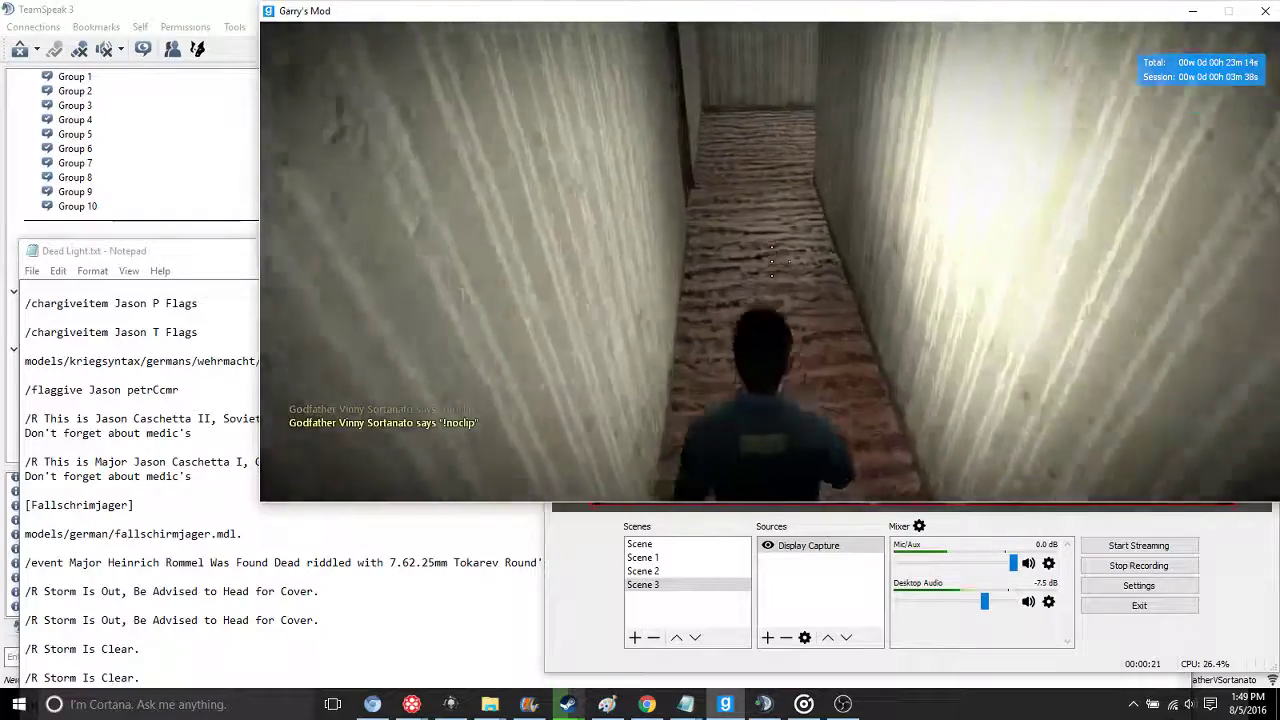
pyautogui.press('w')
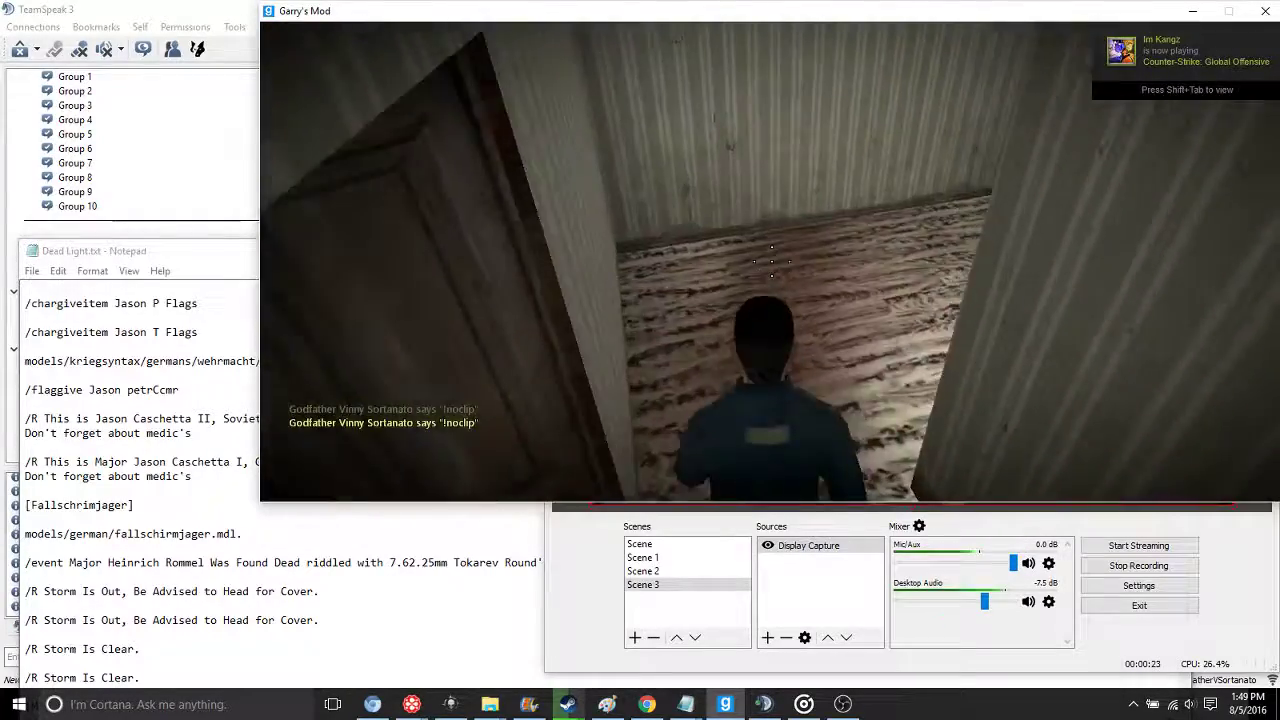
# Check the player list, then descend the stairwell onto the cobblestone street
pyautogui.press('Tab')
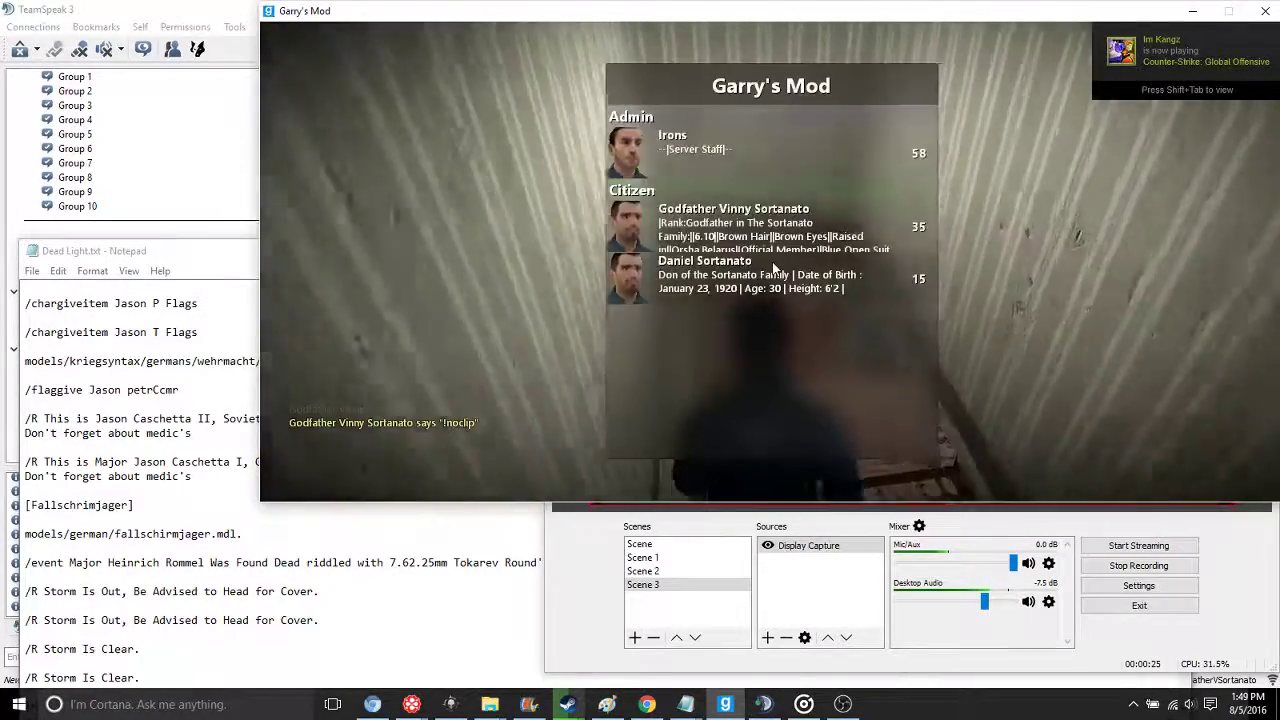
pyautogui.press('w')
pyautogui.press('Tab')
pyautogui.press('w')
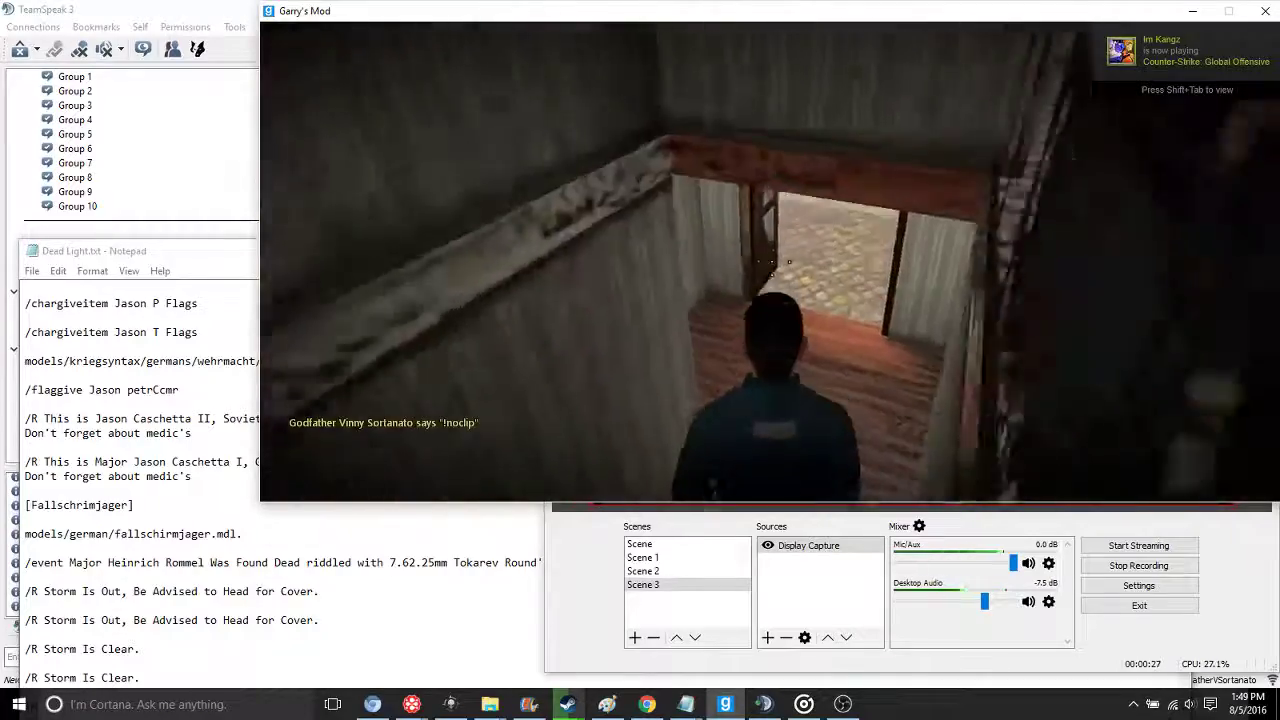
pyautogui.press('w')
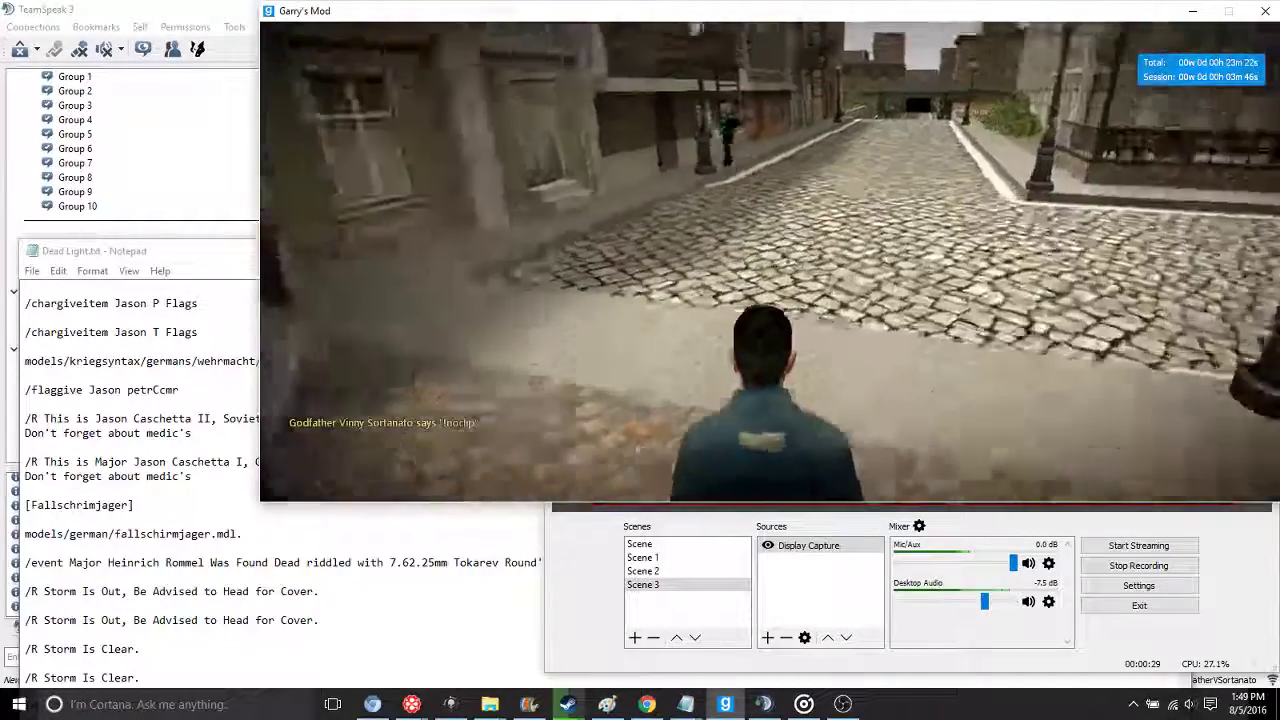
# Recheck the three-player roster and shrink the TeamSpeak window while paused
pyautogui.press('Tab')
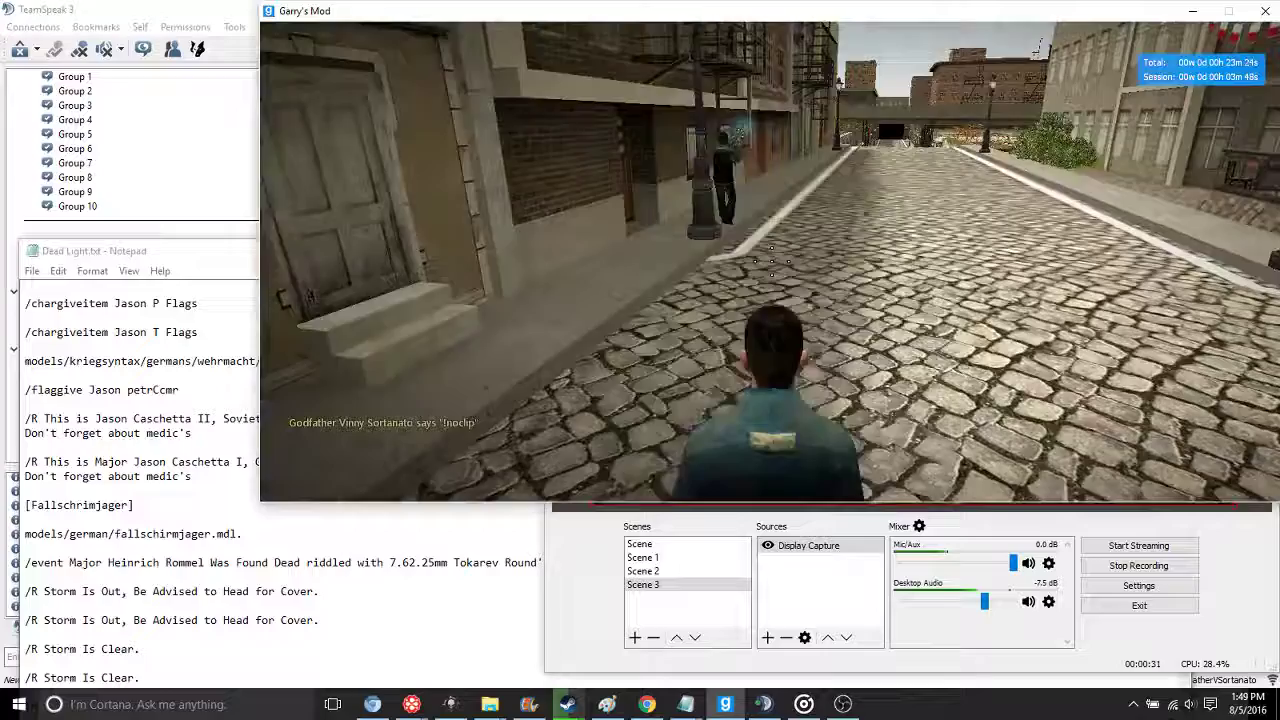
pyautogui.press('Escape')
pyautogui.click(150, 120)
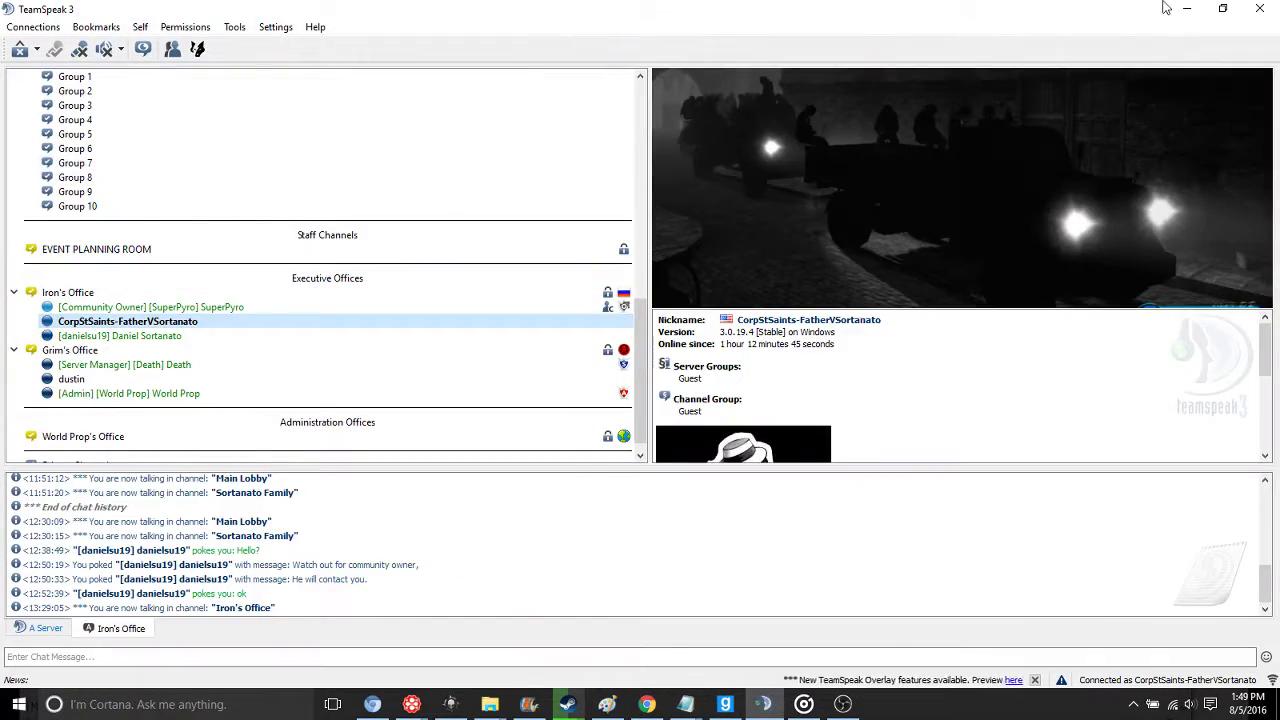
pyautogui.click(1222, 8)
pyautogui.press('Escape')
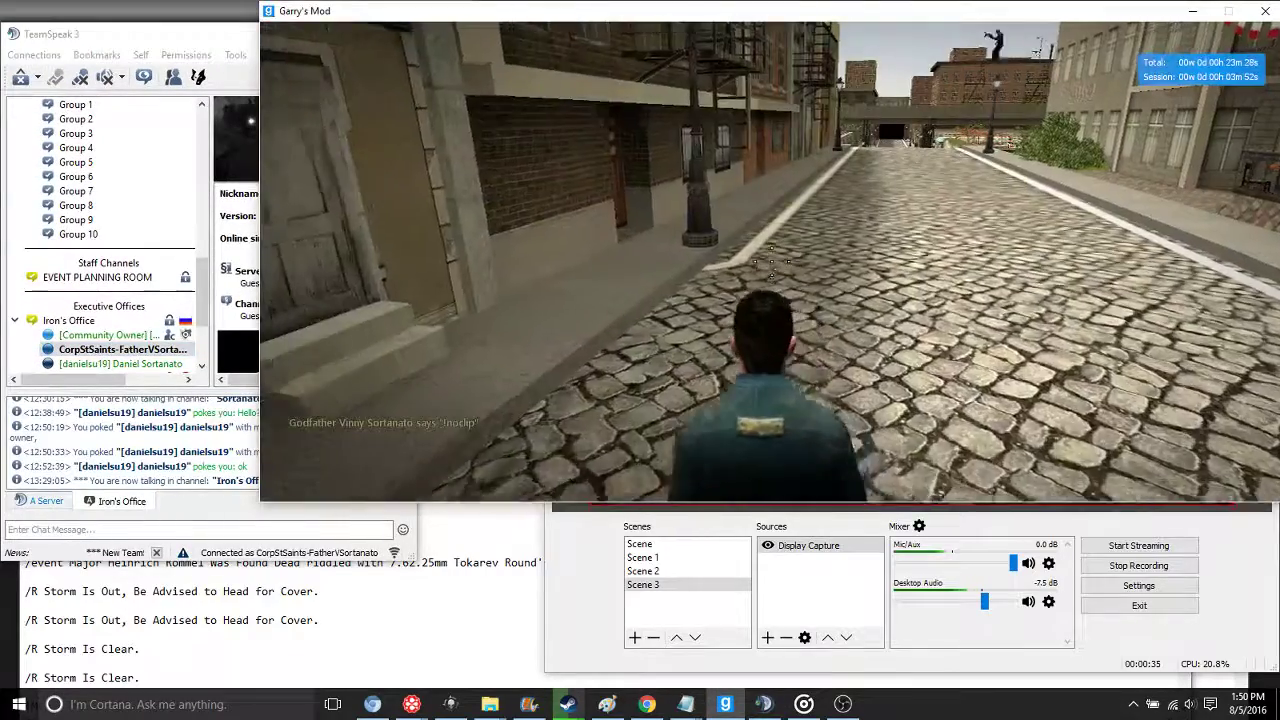
# Exit through the white door and walk the cobblestone street toward the columned building
pyautogui.press('Tab')
pyautogui.press('Tab')
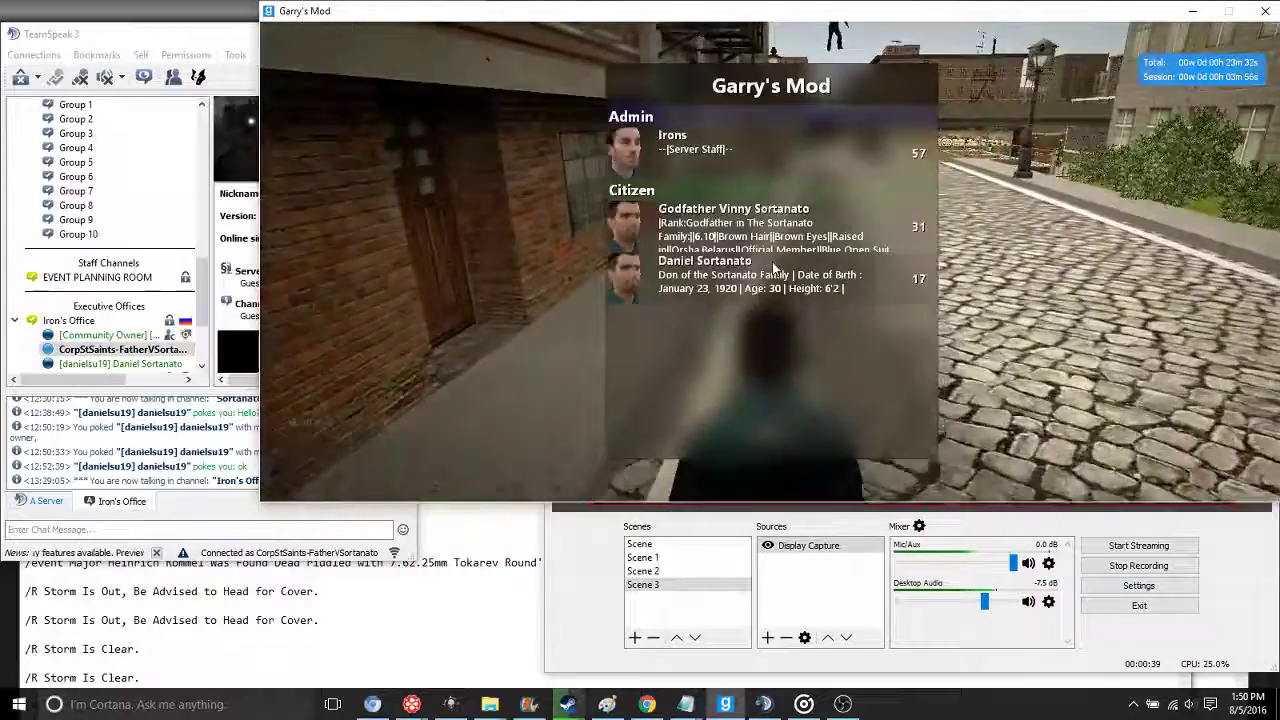
pyautogui.press('Tab')
pyautogui.press('Tab')
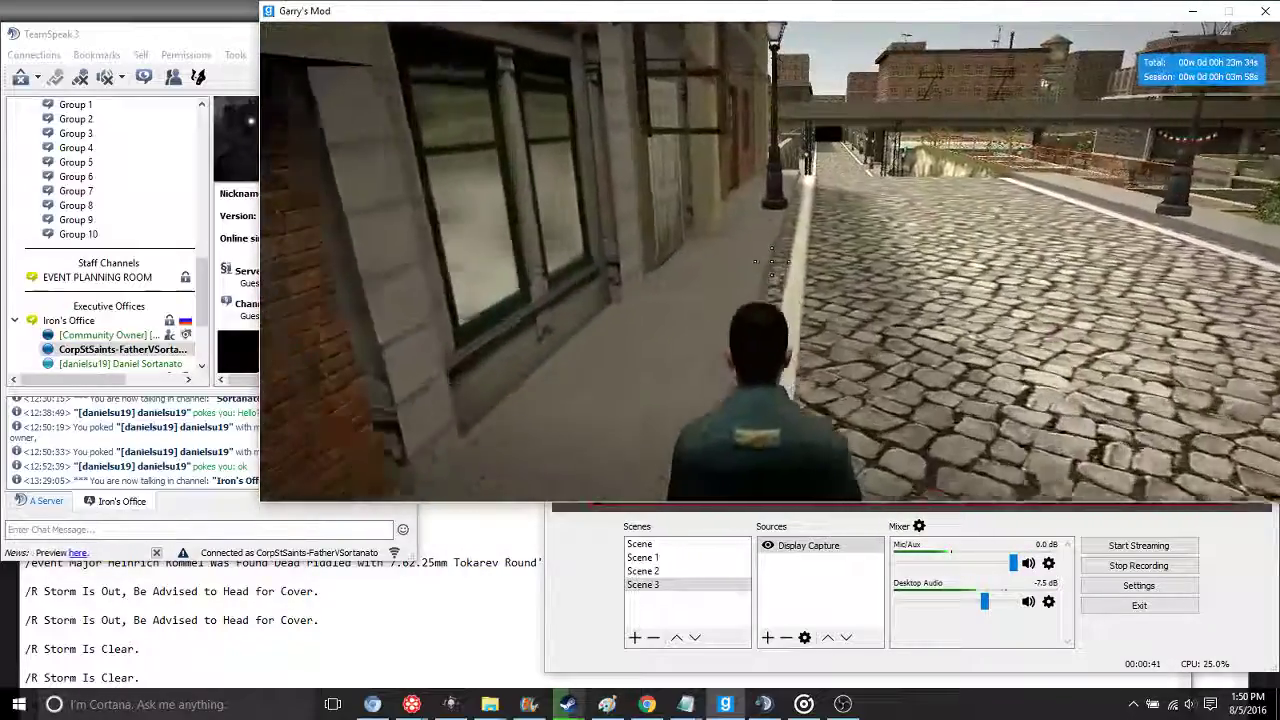
pyautogui.press('w')
pyautogui.press('w')
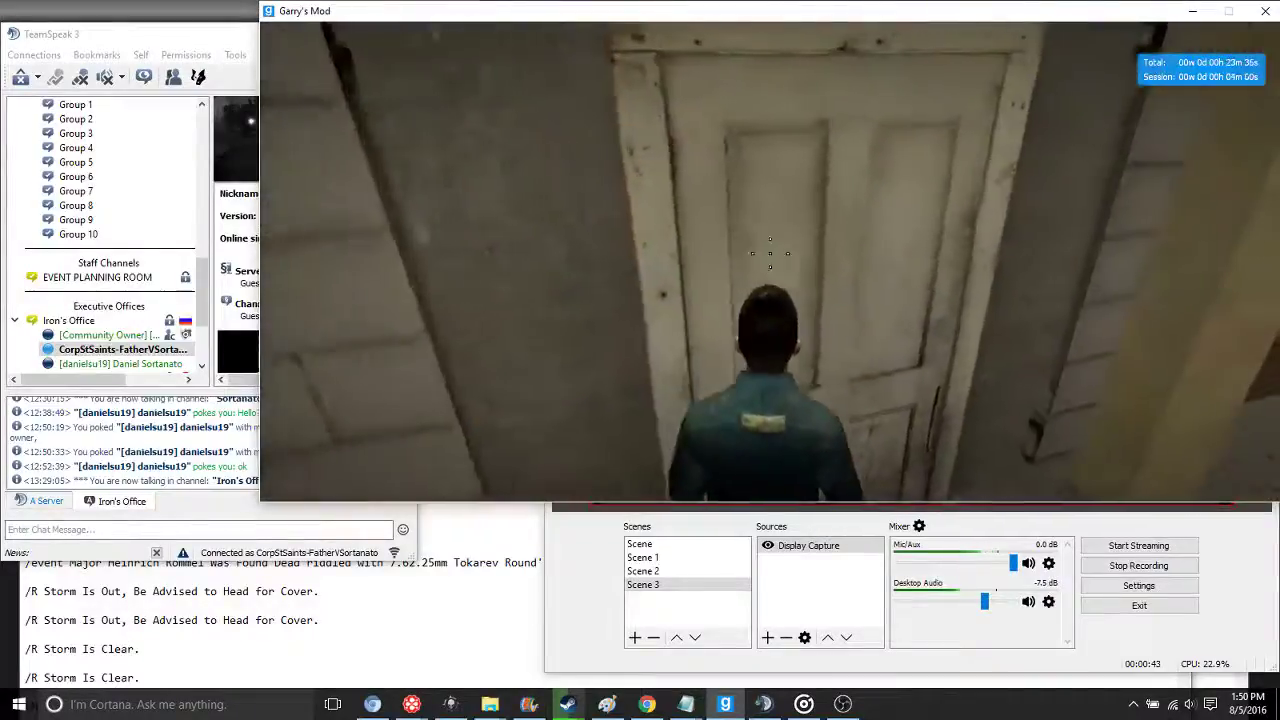
pyautogui.press('w')
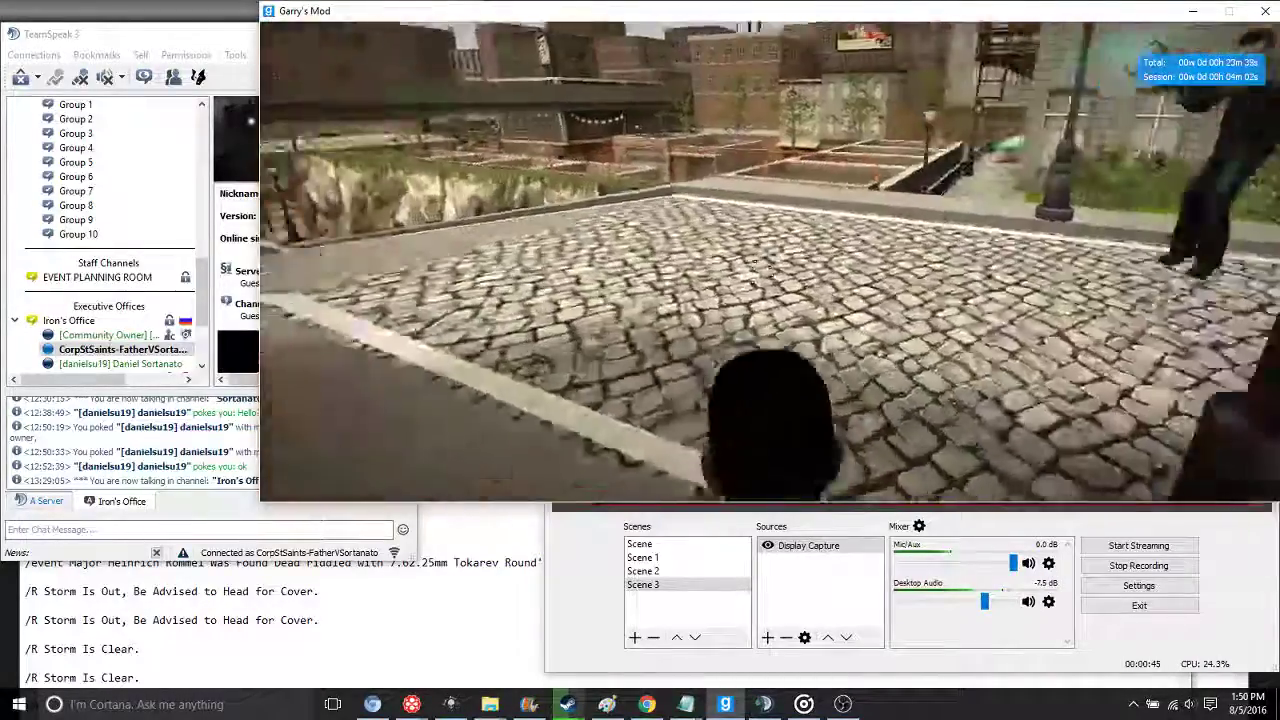
pyautogui.press('w')
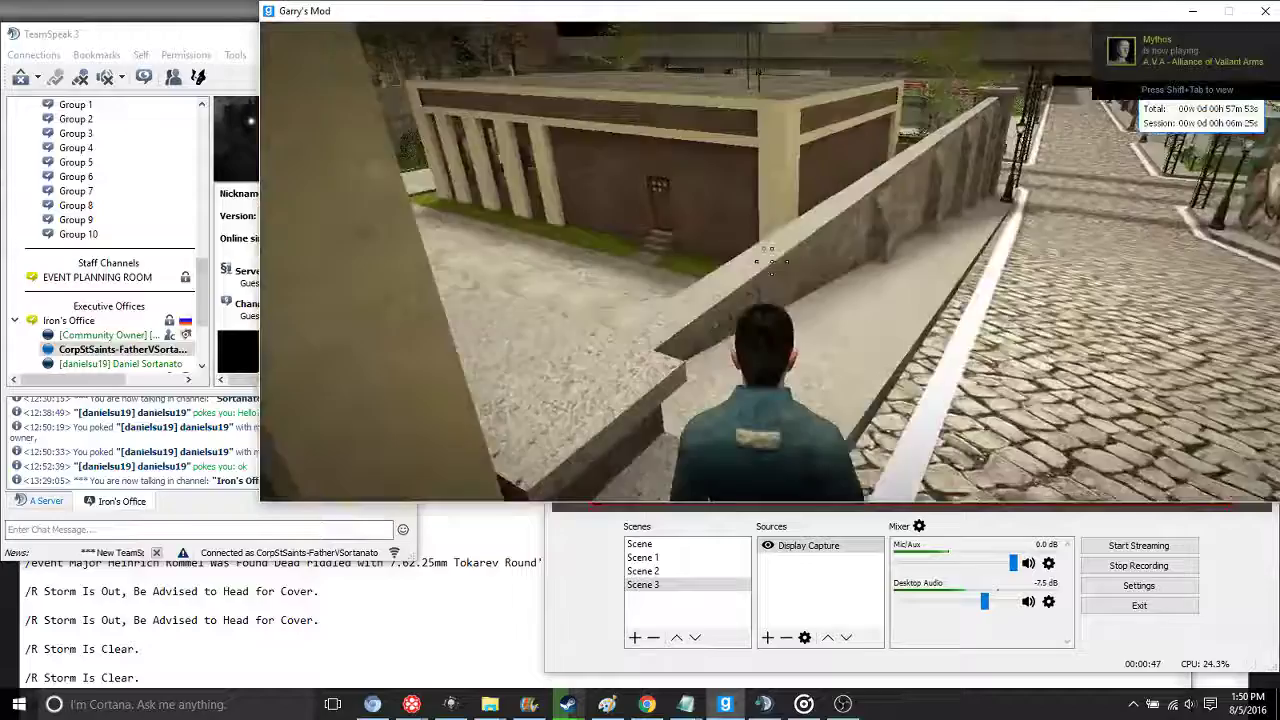
pyautogui.press('w')
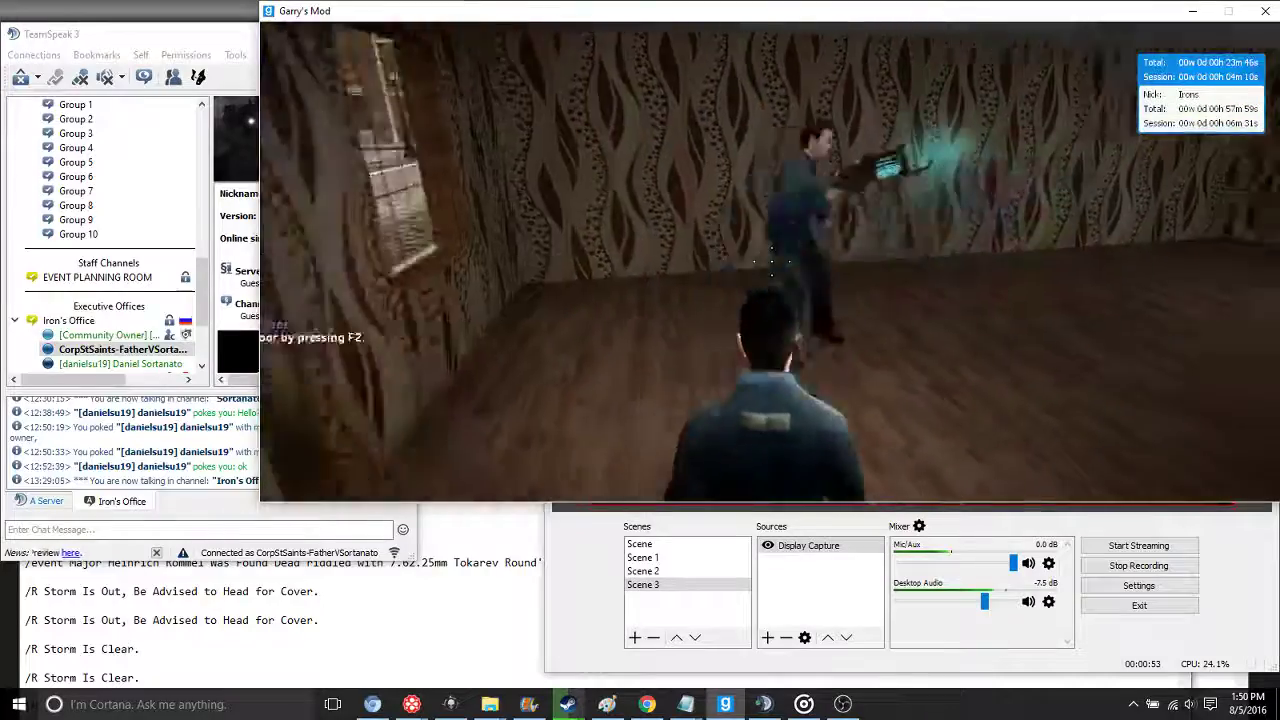
# Tour the wallpapered room to the unowned wooden door, then bring up chat for !noclip
pyautogui.press('w')
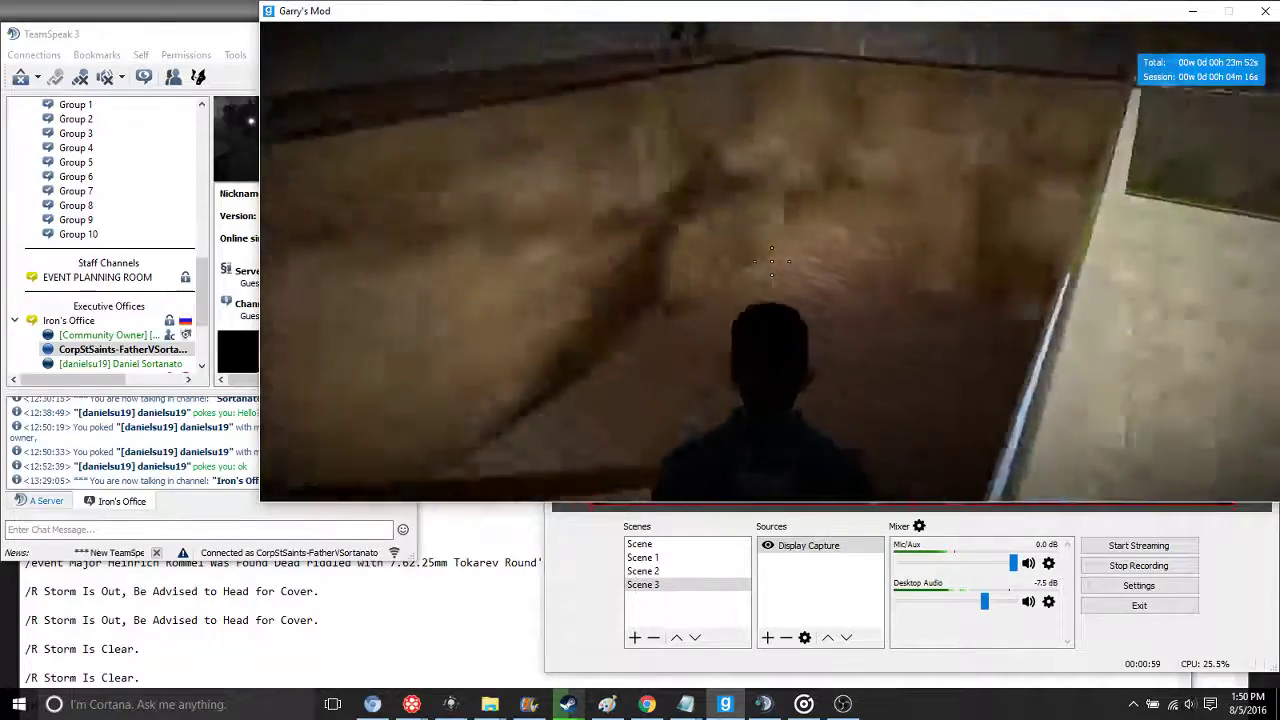
pyautogui.press('w')
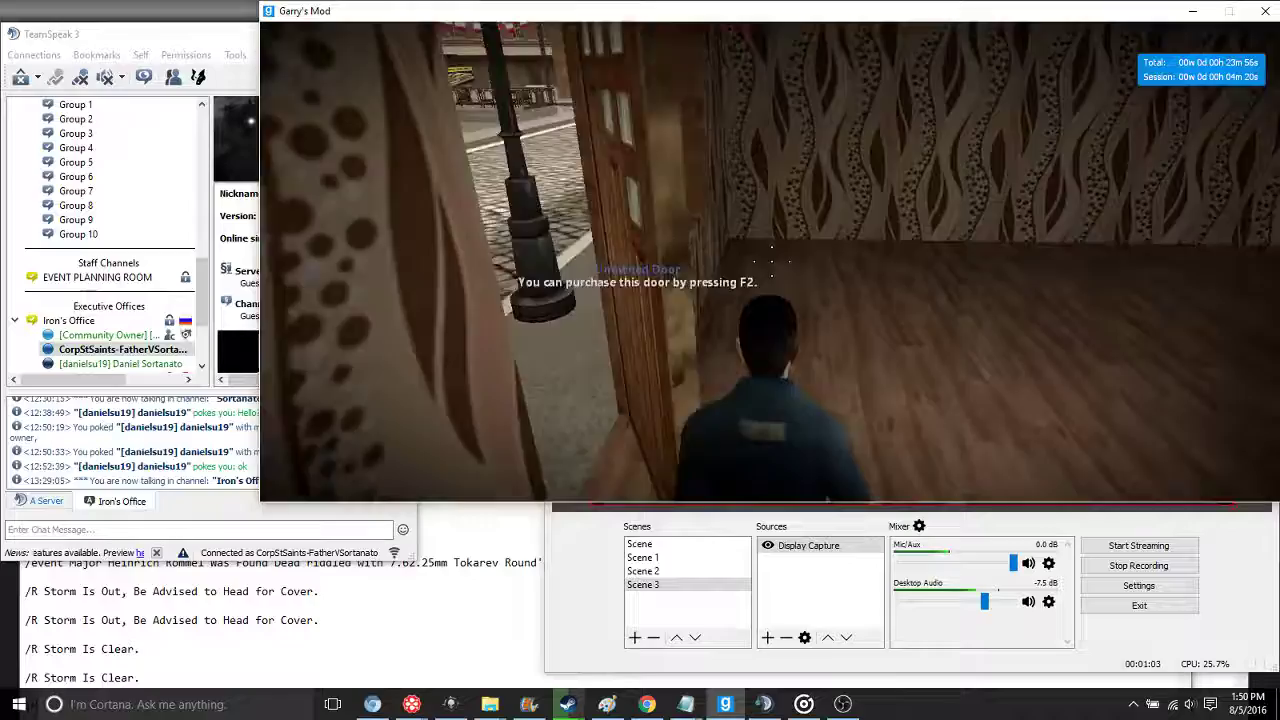
pyautogui.press('w')
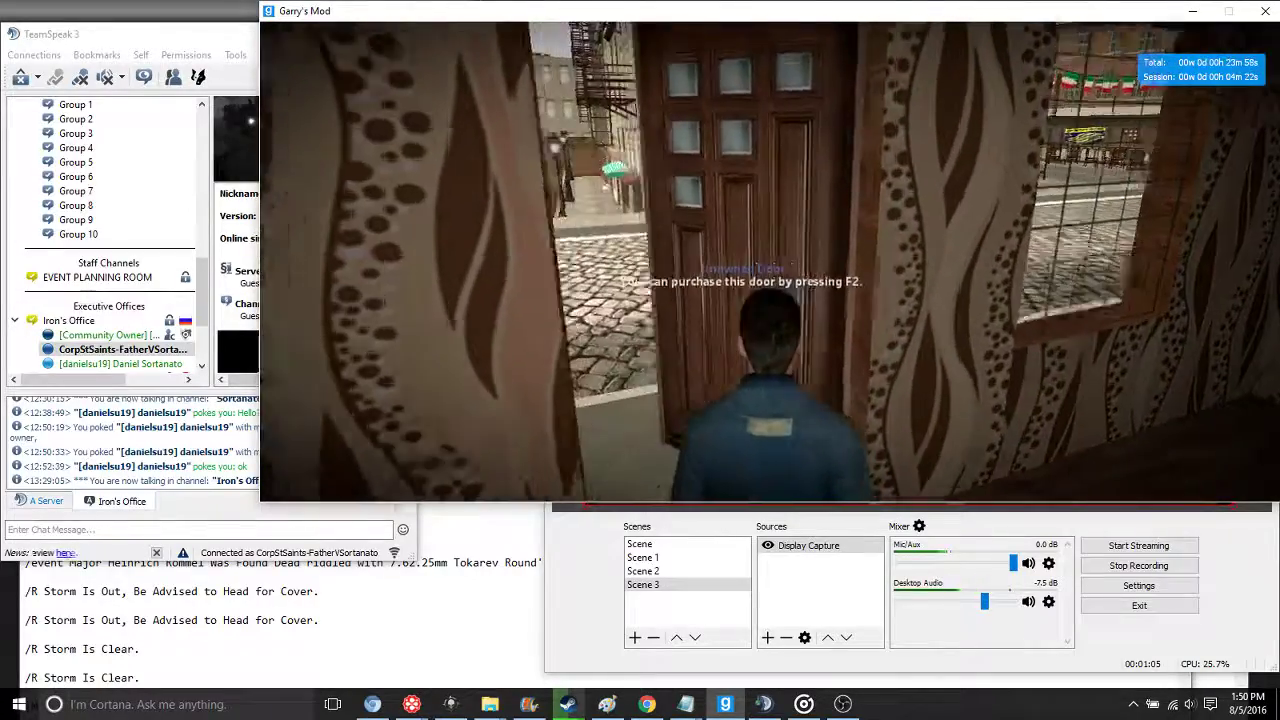
pyautogui.press('w')
pyautogui.press('y')
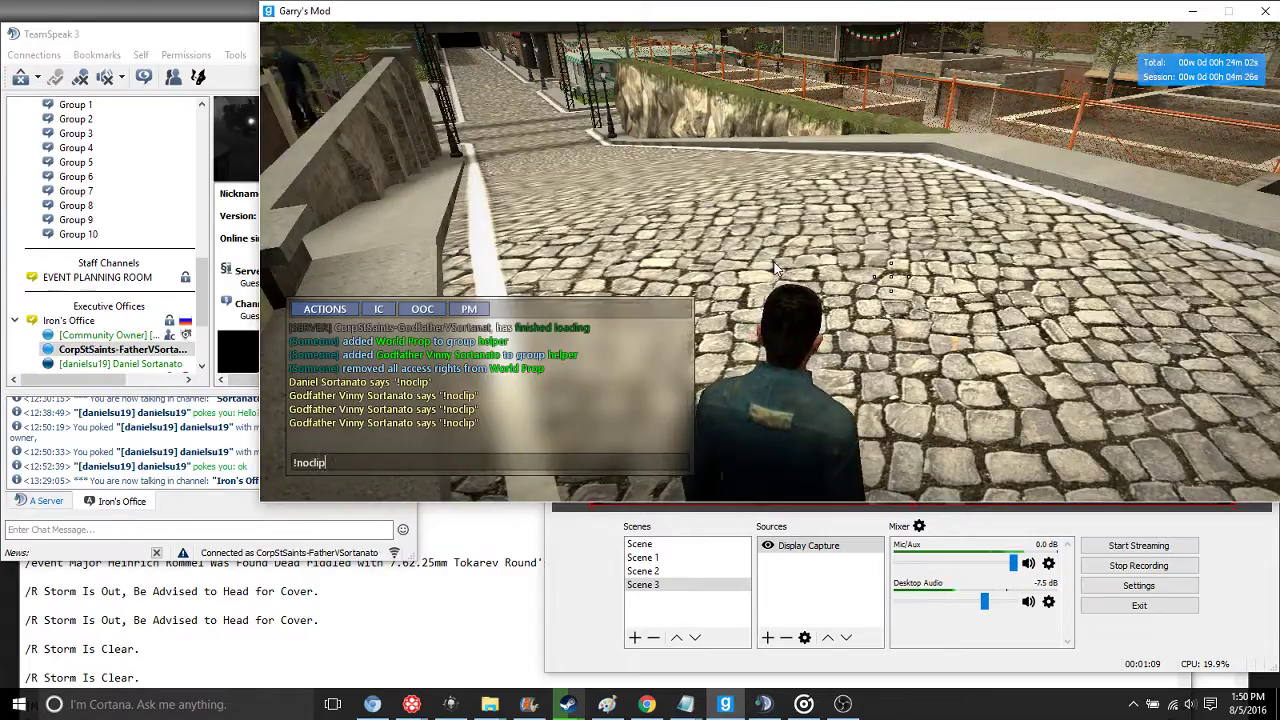
# Send !noclip and fly past the garage shutter and under the canopy
pyautogui.press('space')
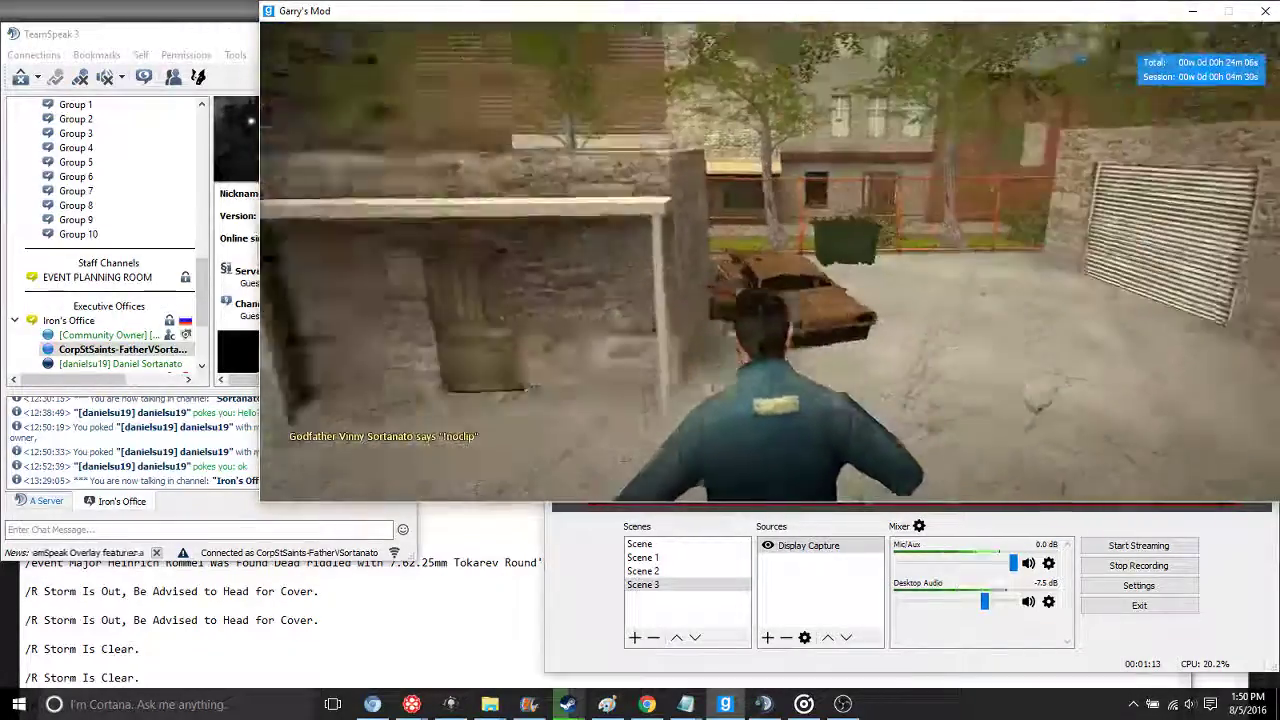
pyautogui.press('w')
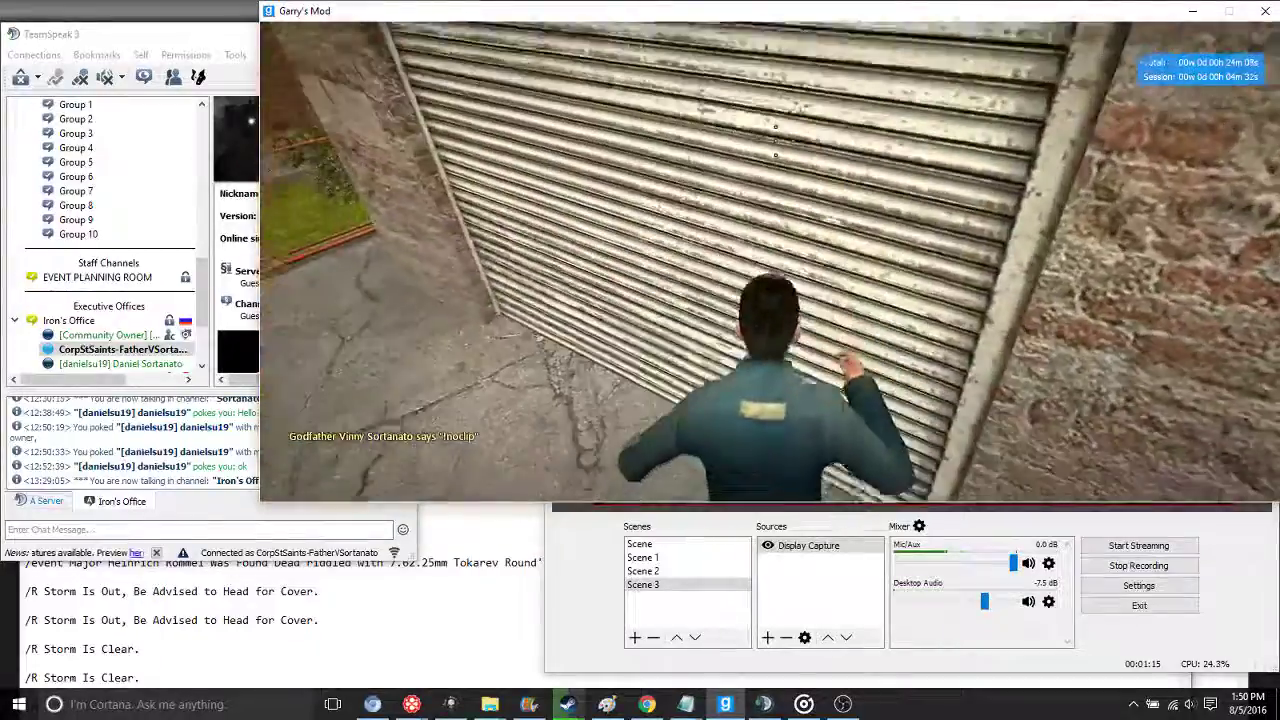
pyautogui.press('w')
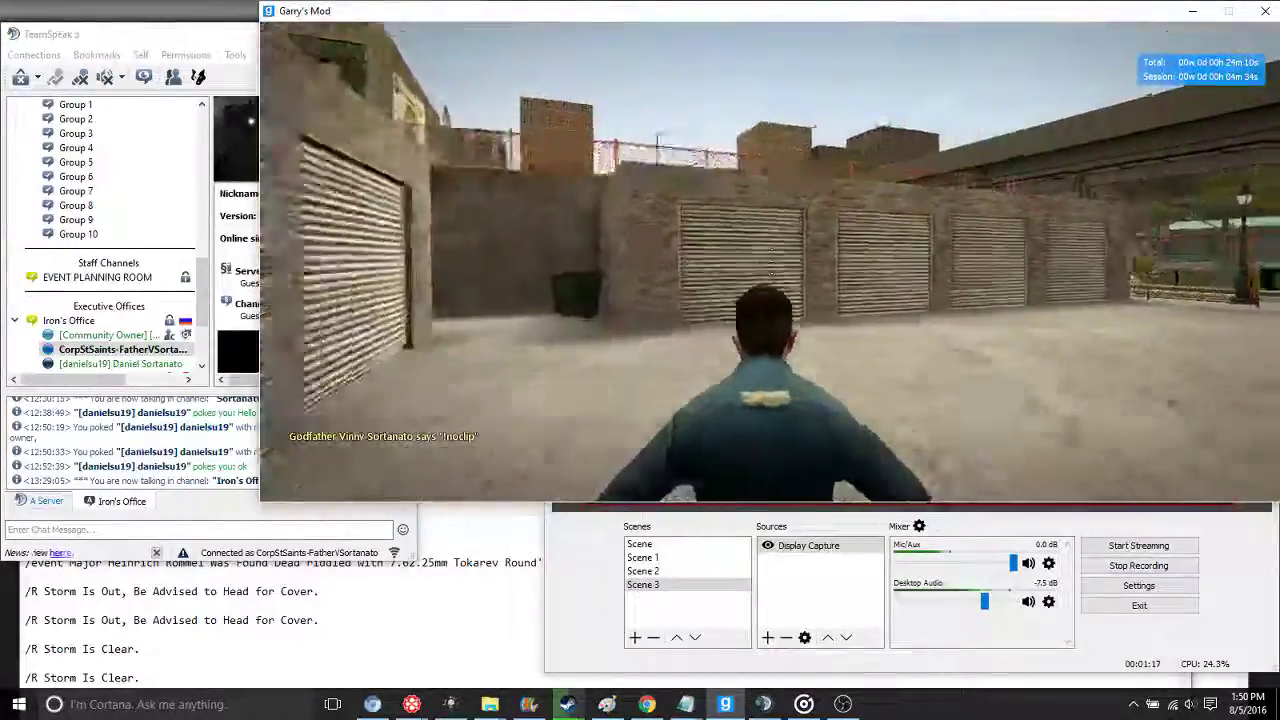
pyautogui.press('w')
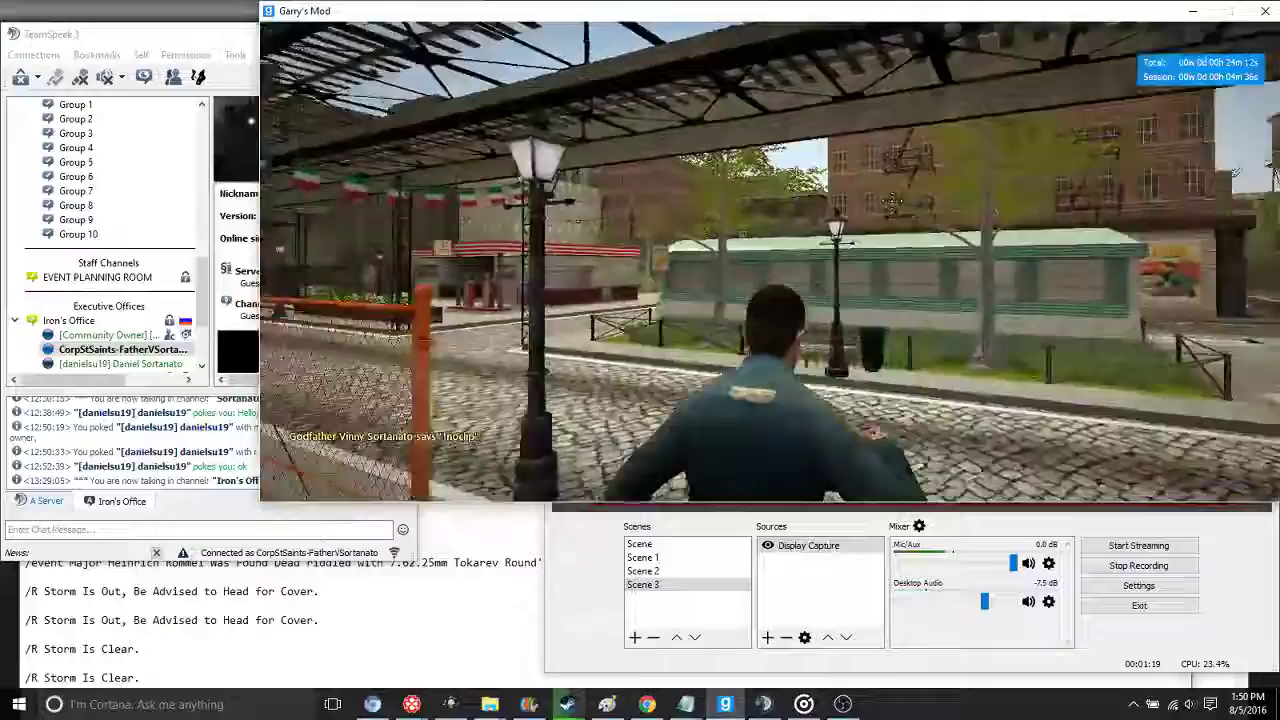
pyautogui.press('w')
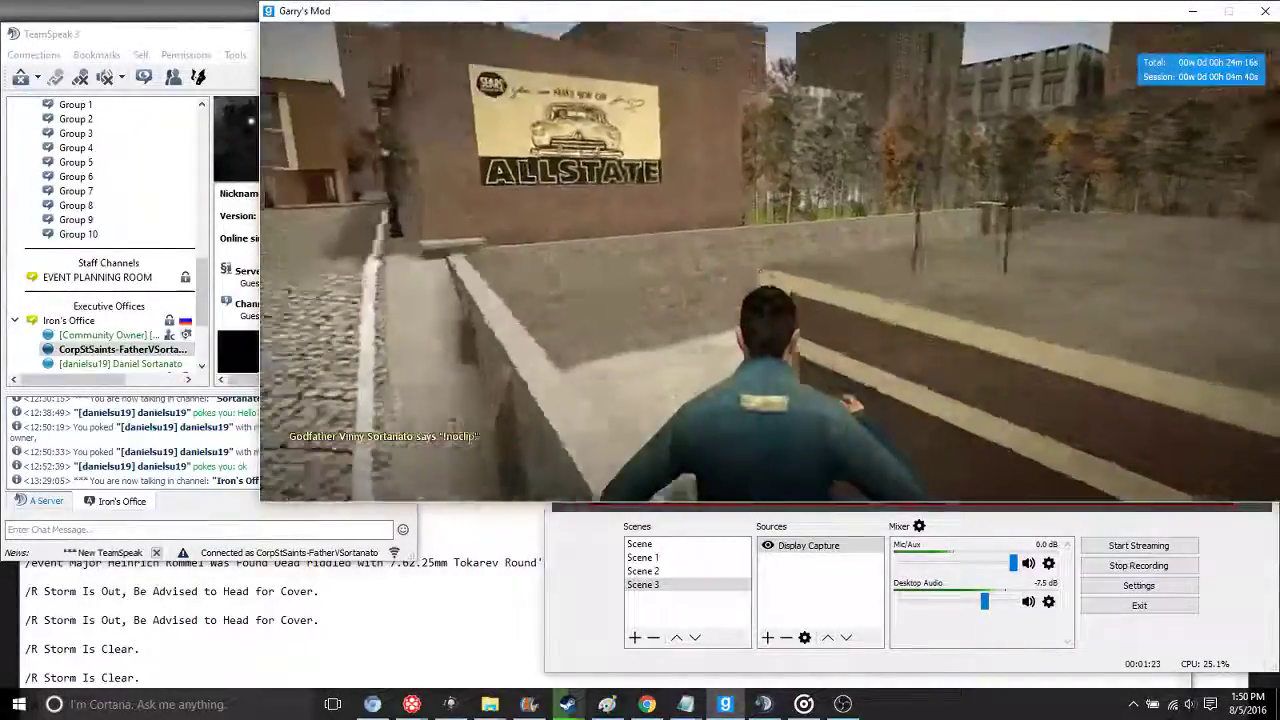
# Fly past the stone building and kiosk, then down the street to the brick corner building
pyautogui.press('w')
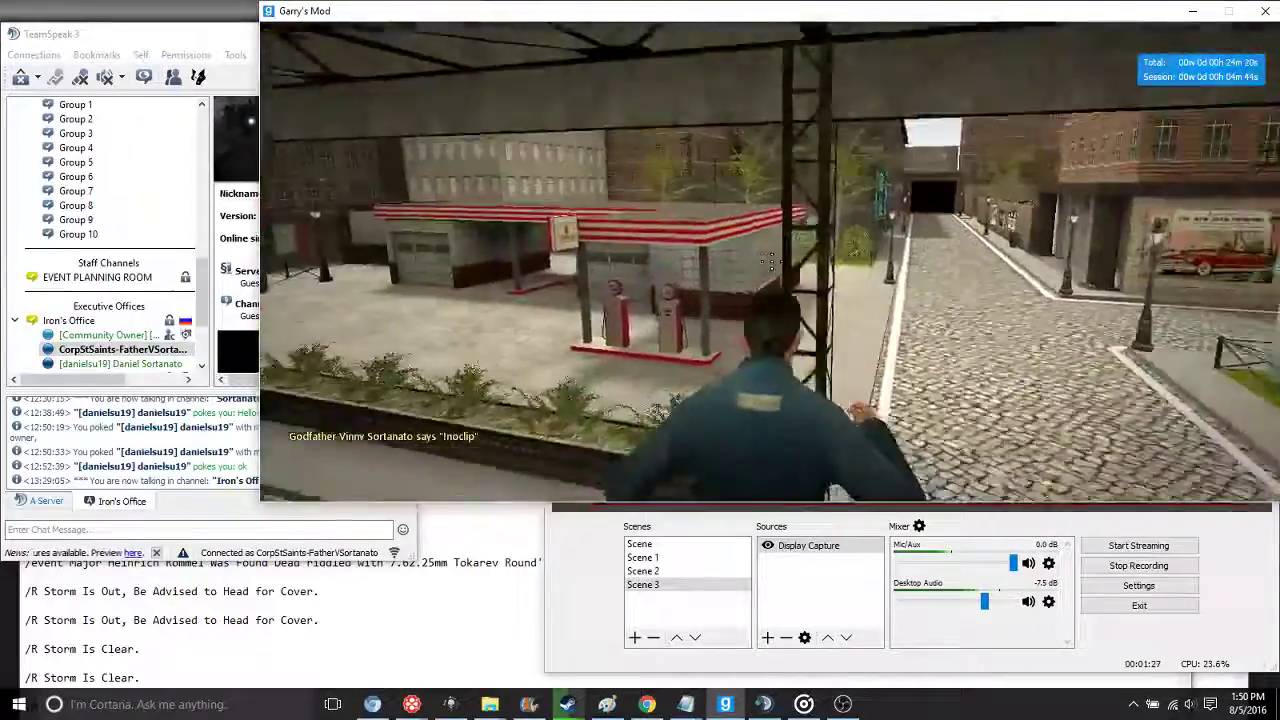
pyautogui.press('w')
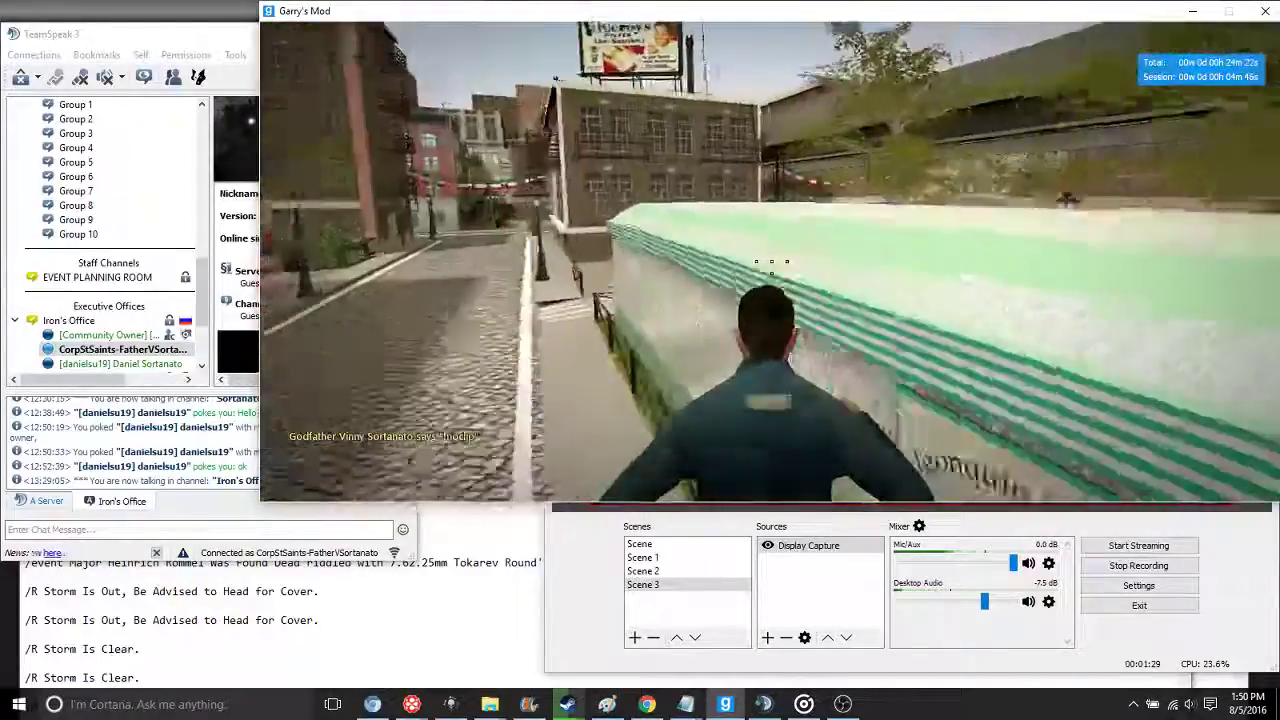
pyautogui.press('w')
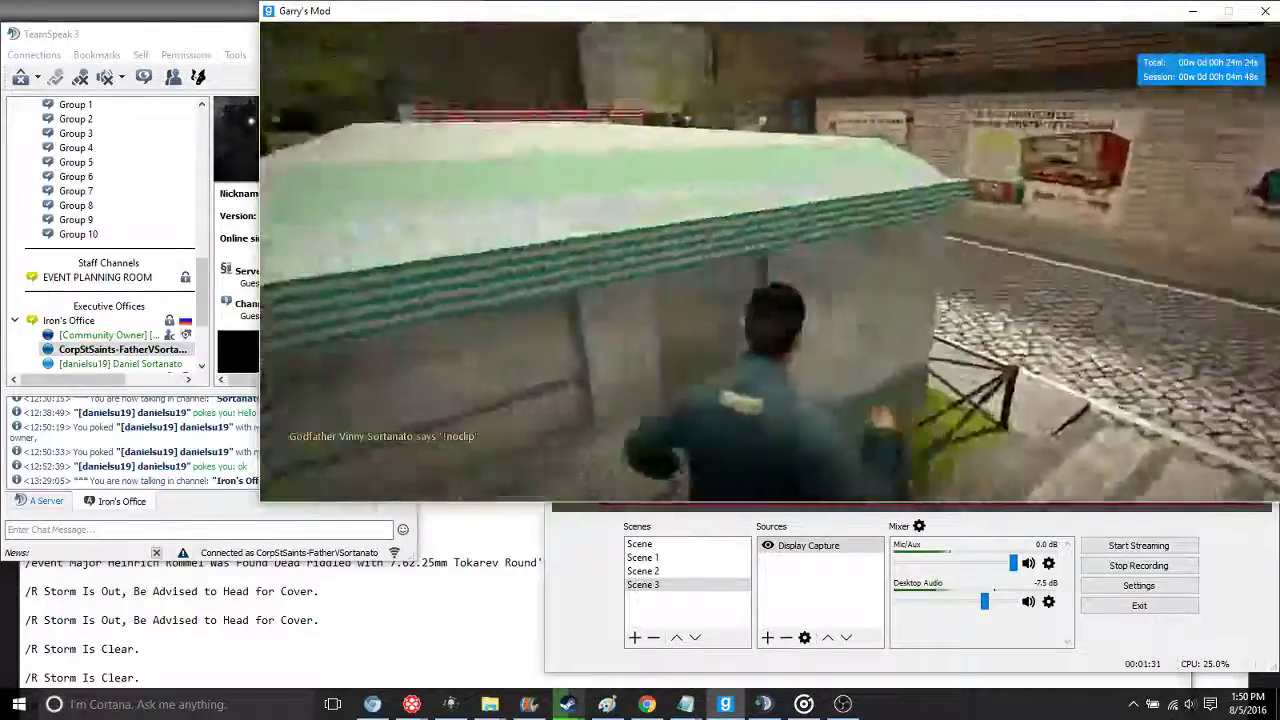
pyautogui.press('w')
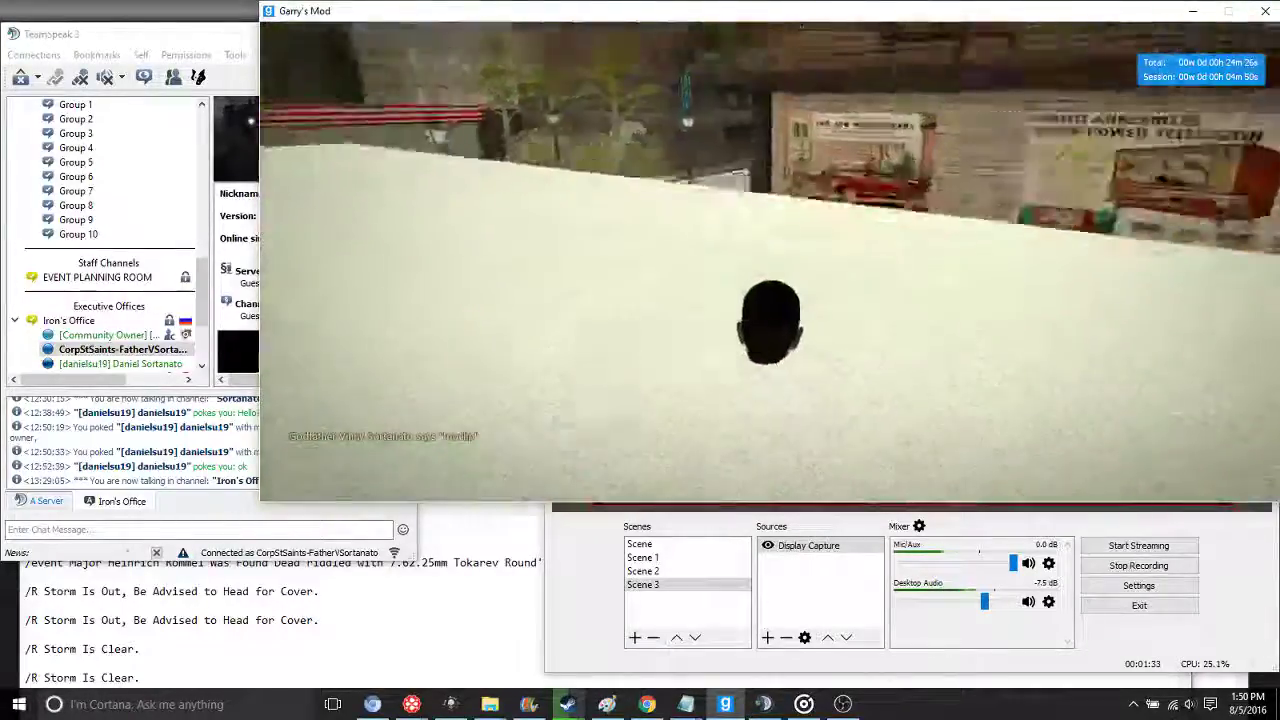
pyautogui.press('w')
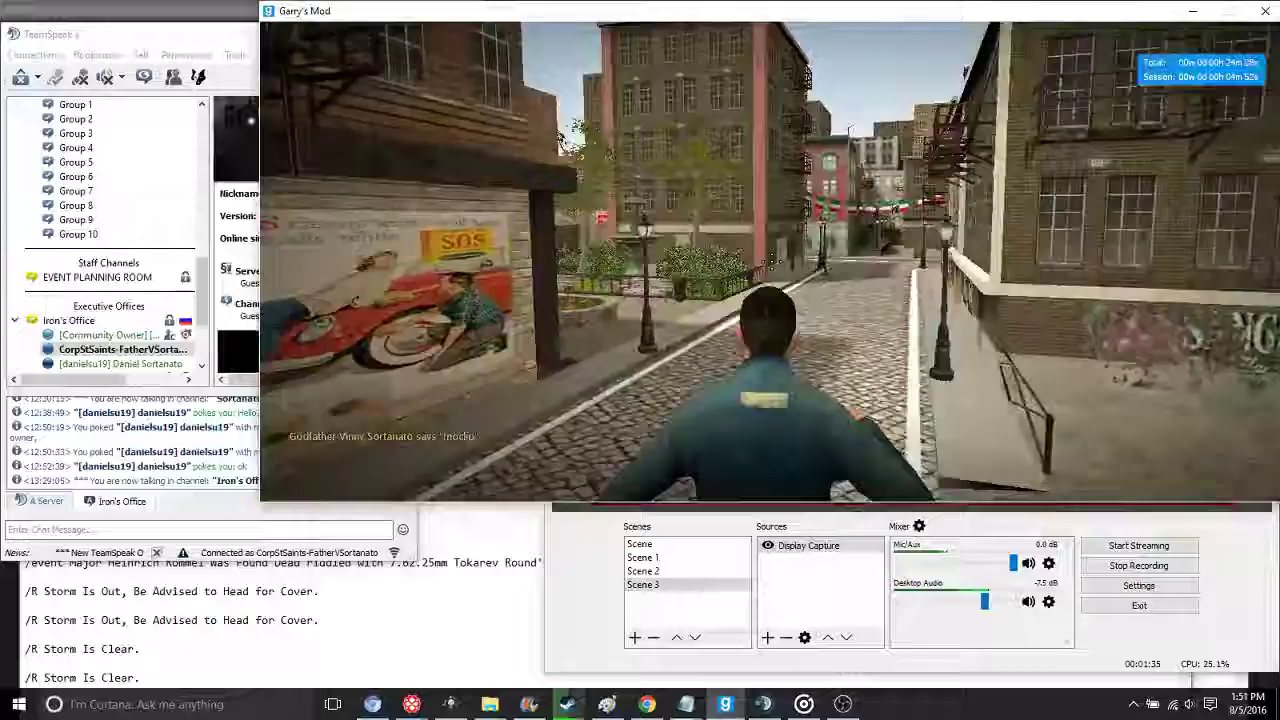
pyautogui.press('w')
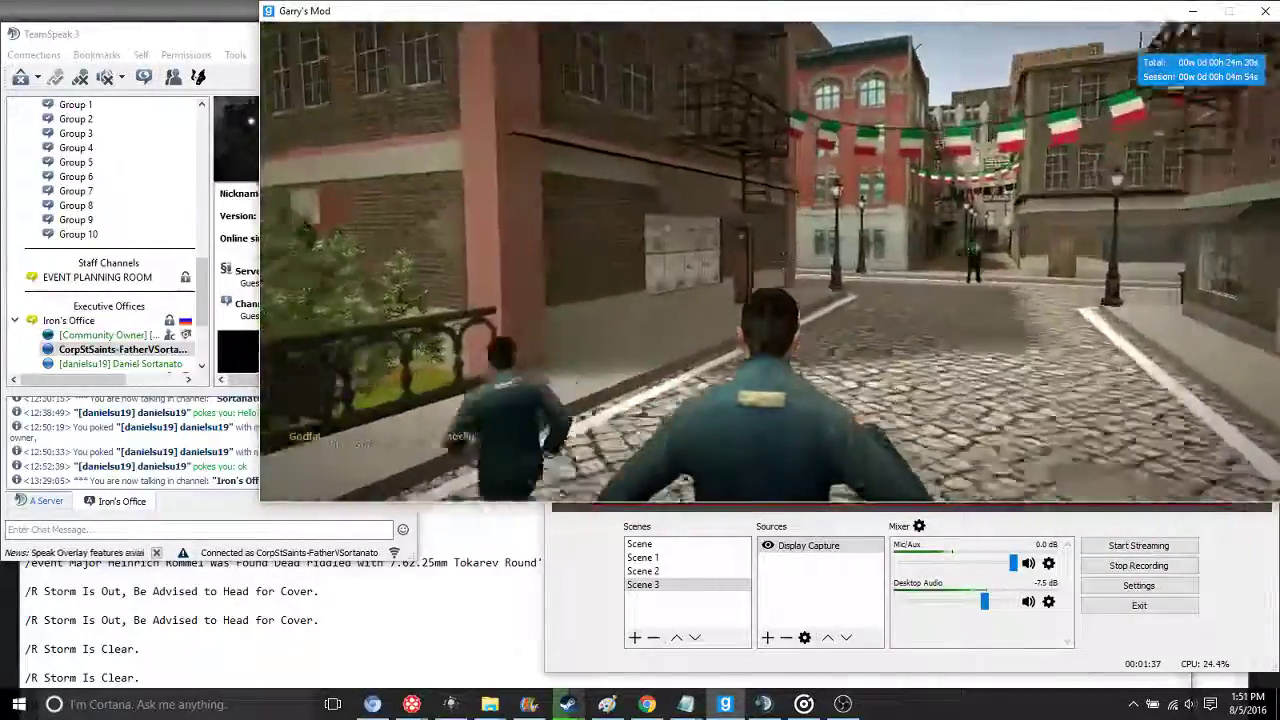
pyautogui.press('w')
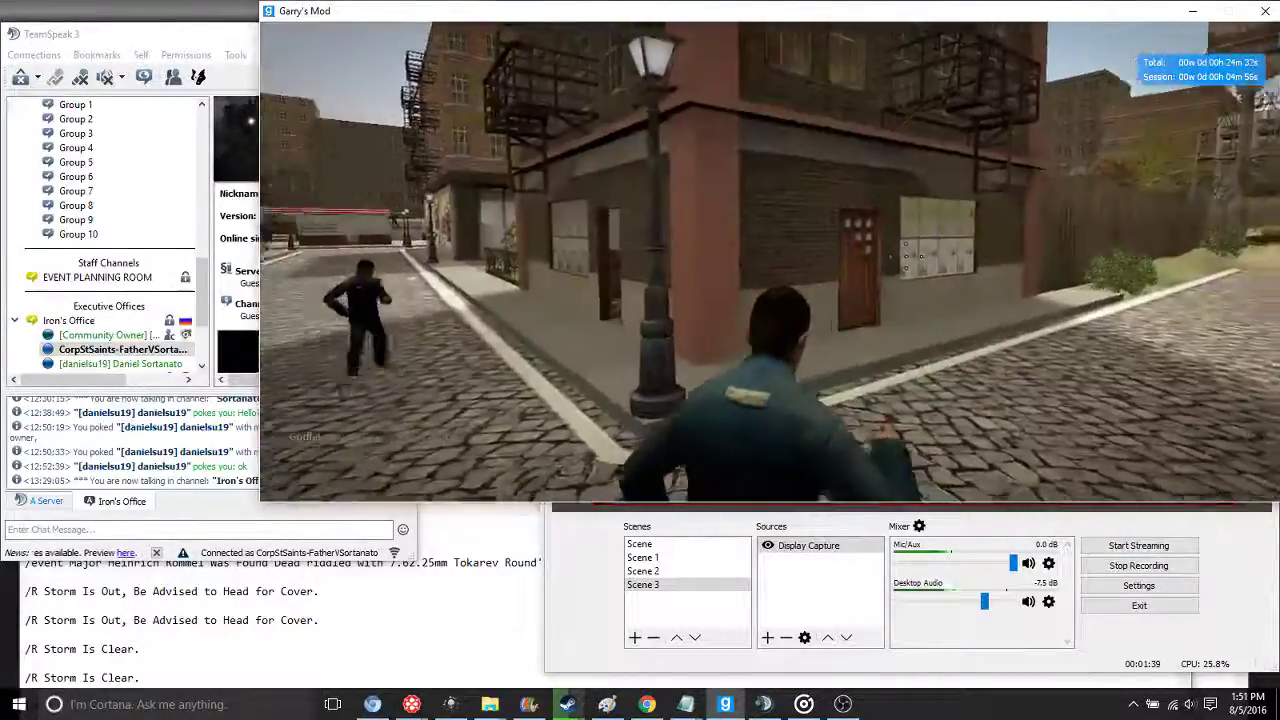
pyautogui.press('w')
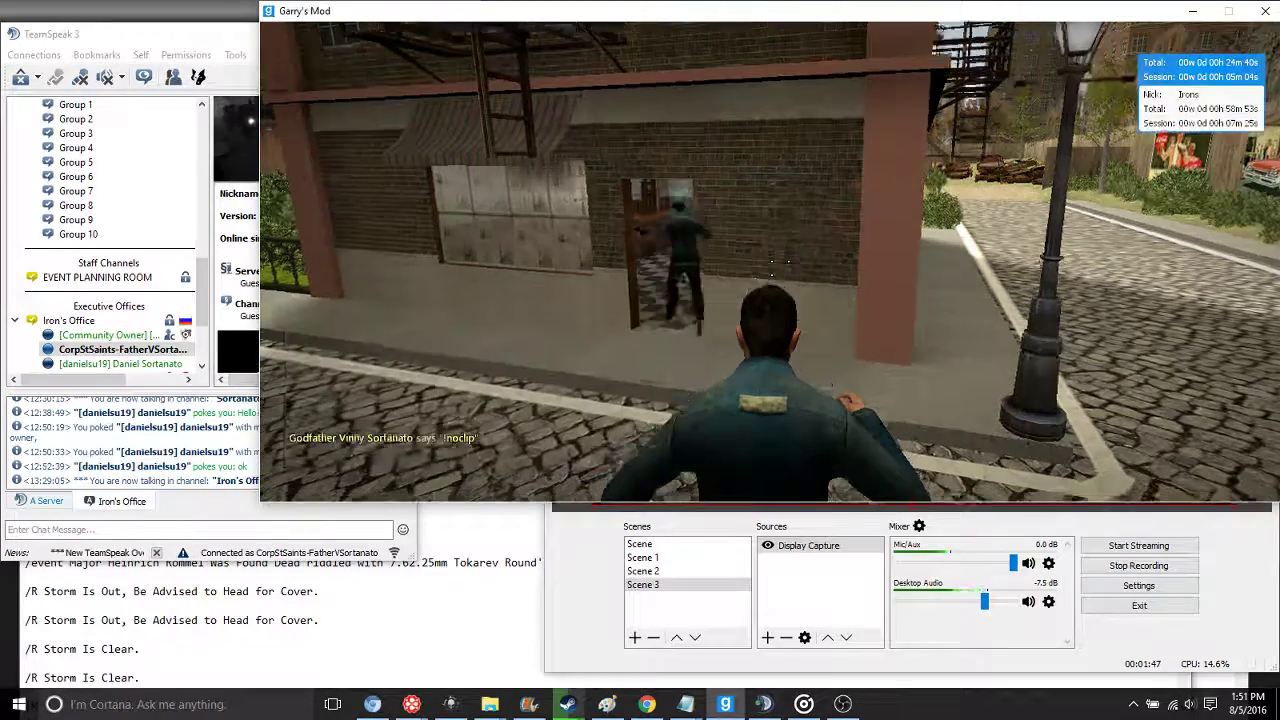
# Fly through the doorway and up the stairs into the Italian-flag bar, viewing the balcony
pyautogui.press('w')
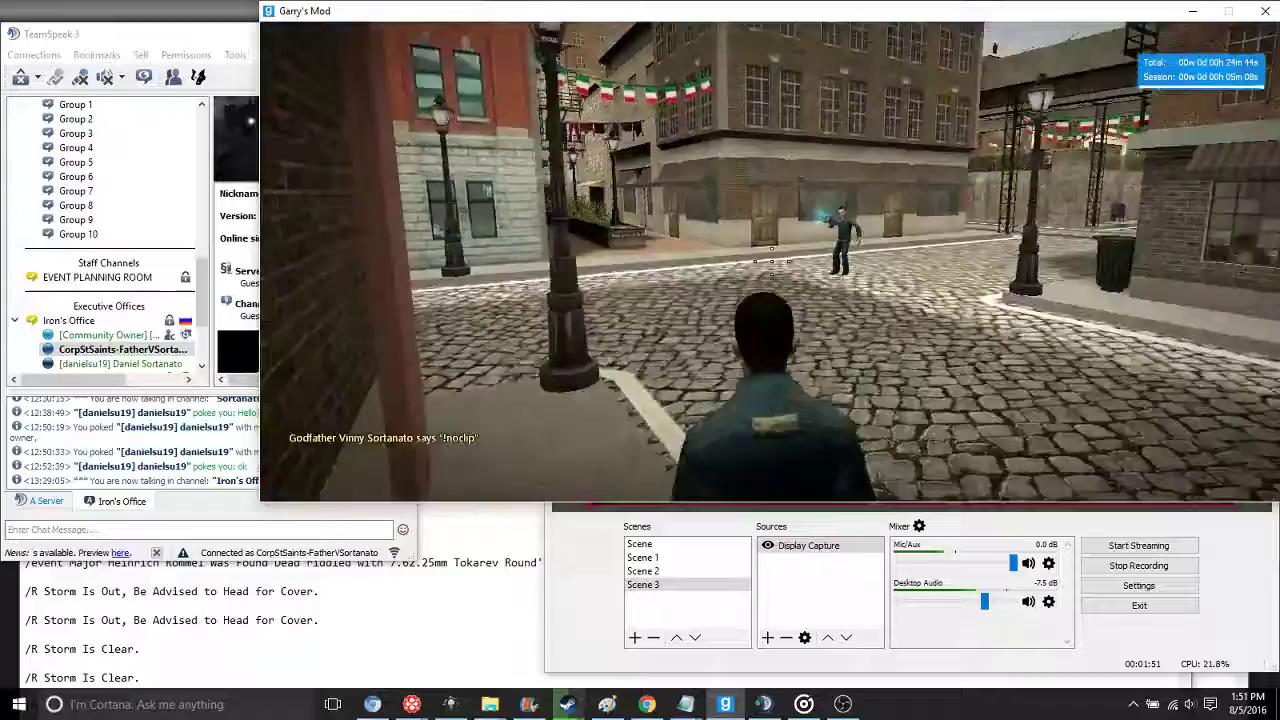
pyautogui.press('w')
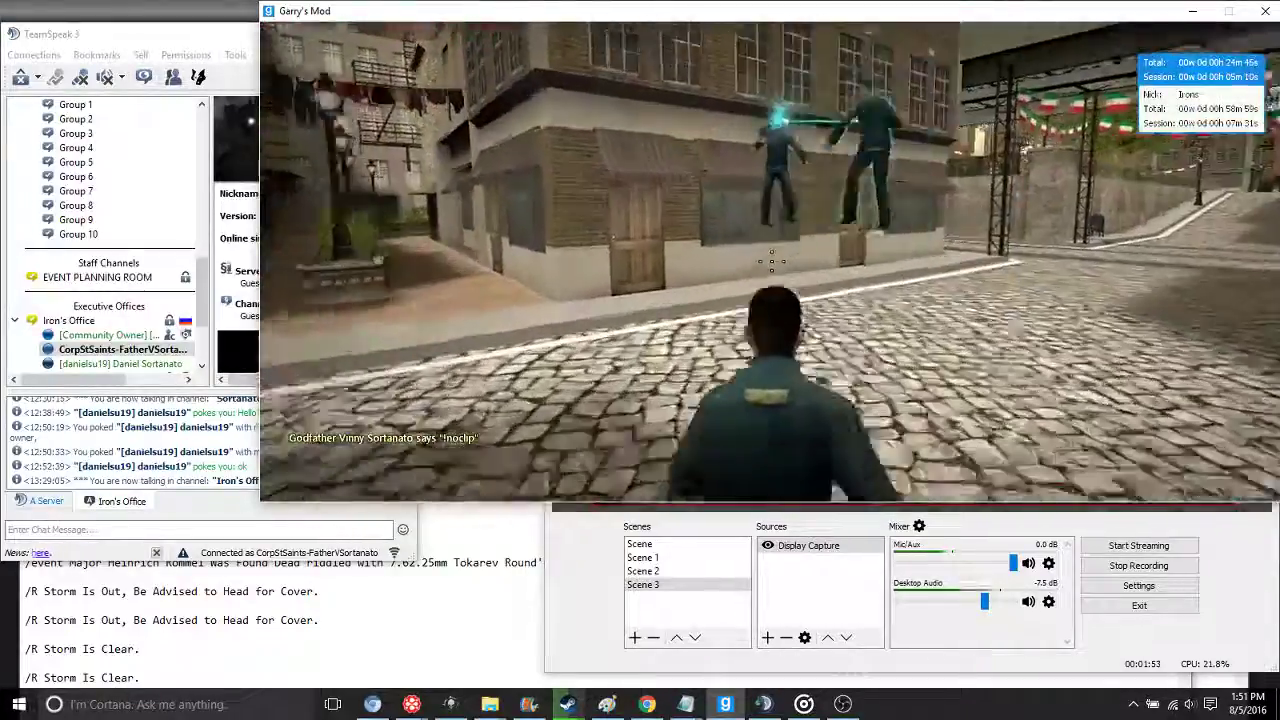
pyautogui.press('w')
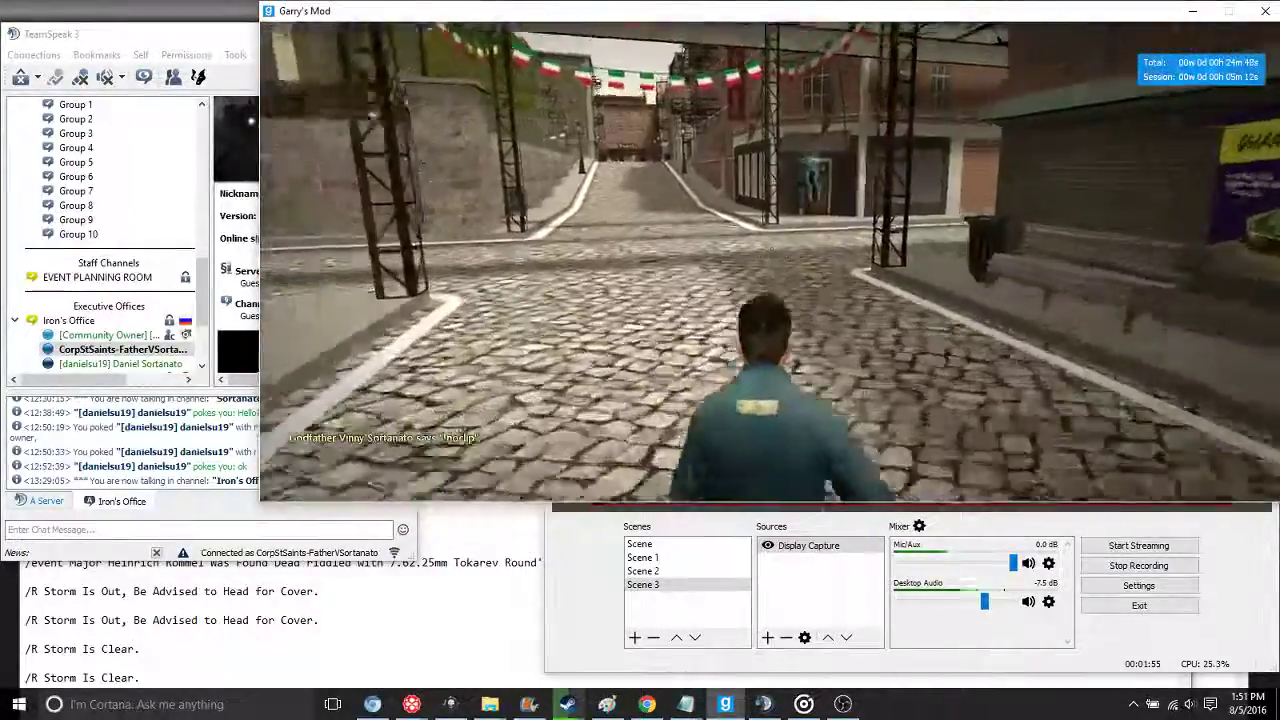
pyautogui.press('w')
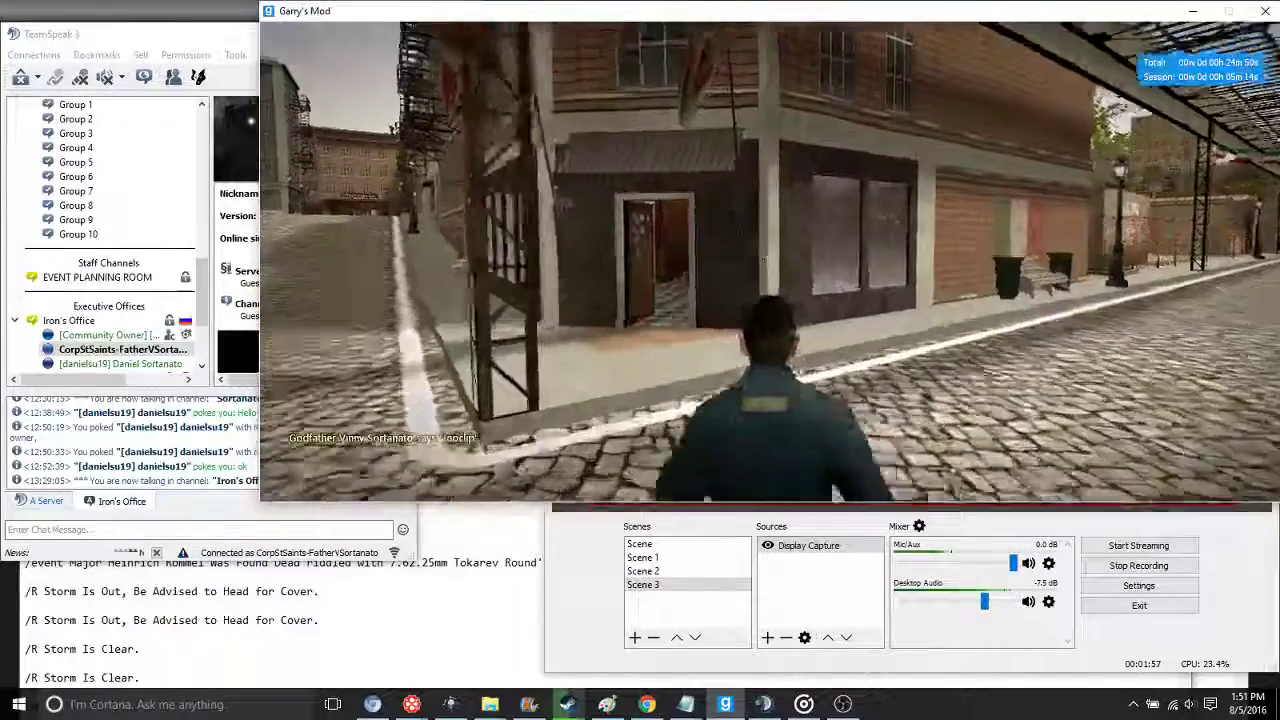
pyautogui.press('w')
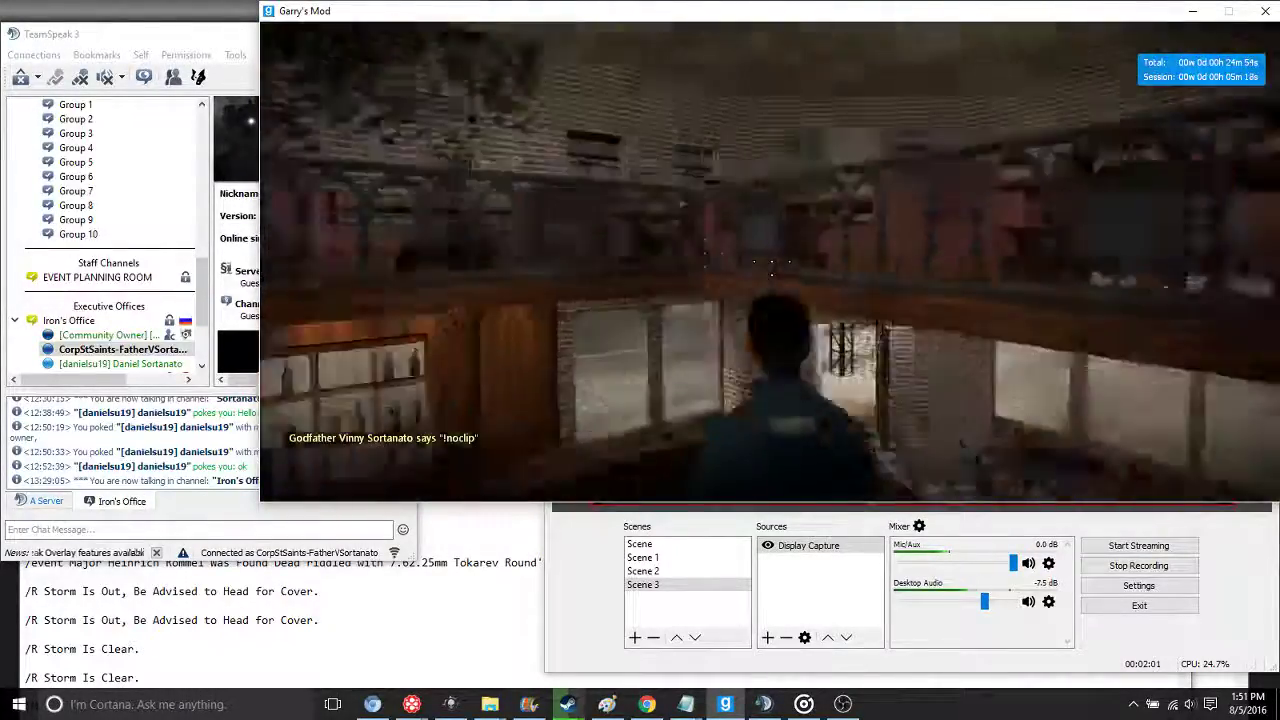
pyautogui.press('w')
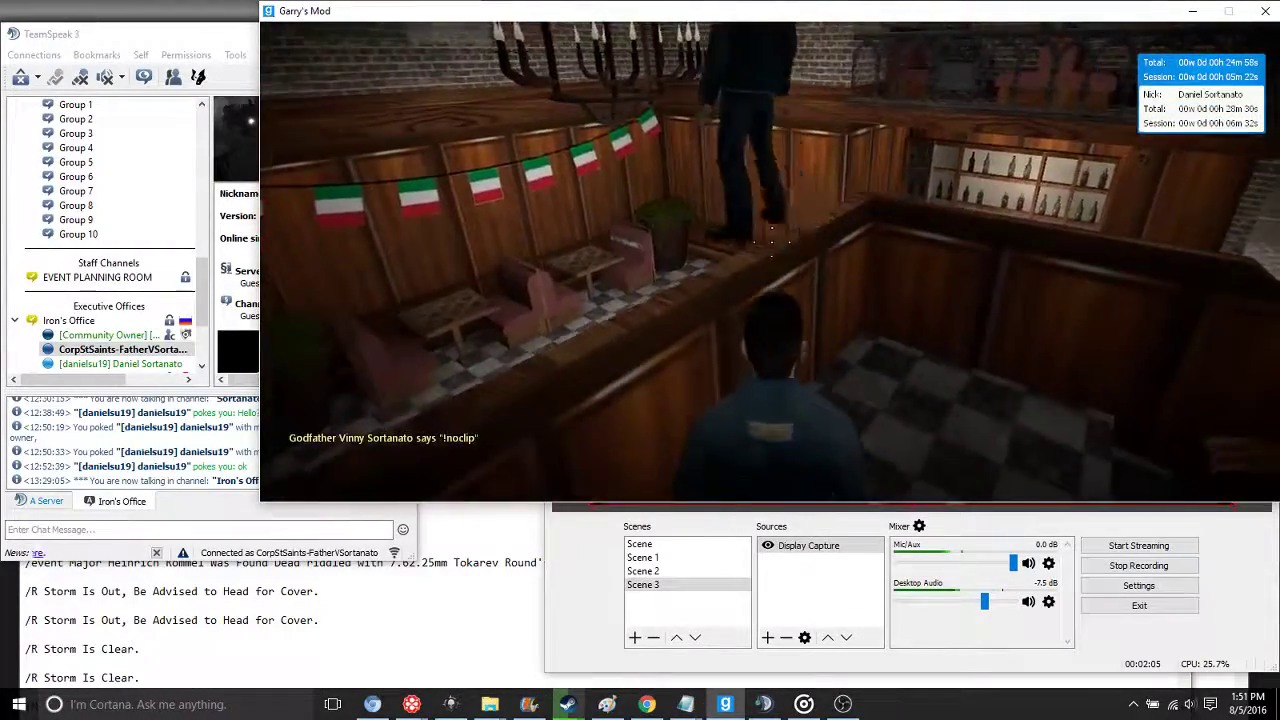
pyautogui.press('w')
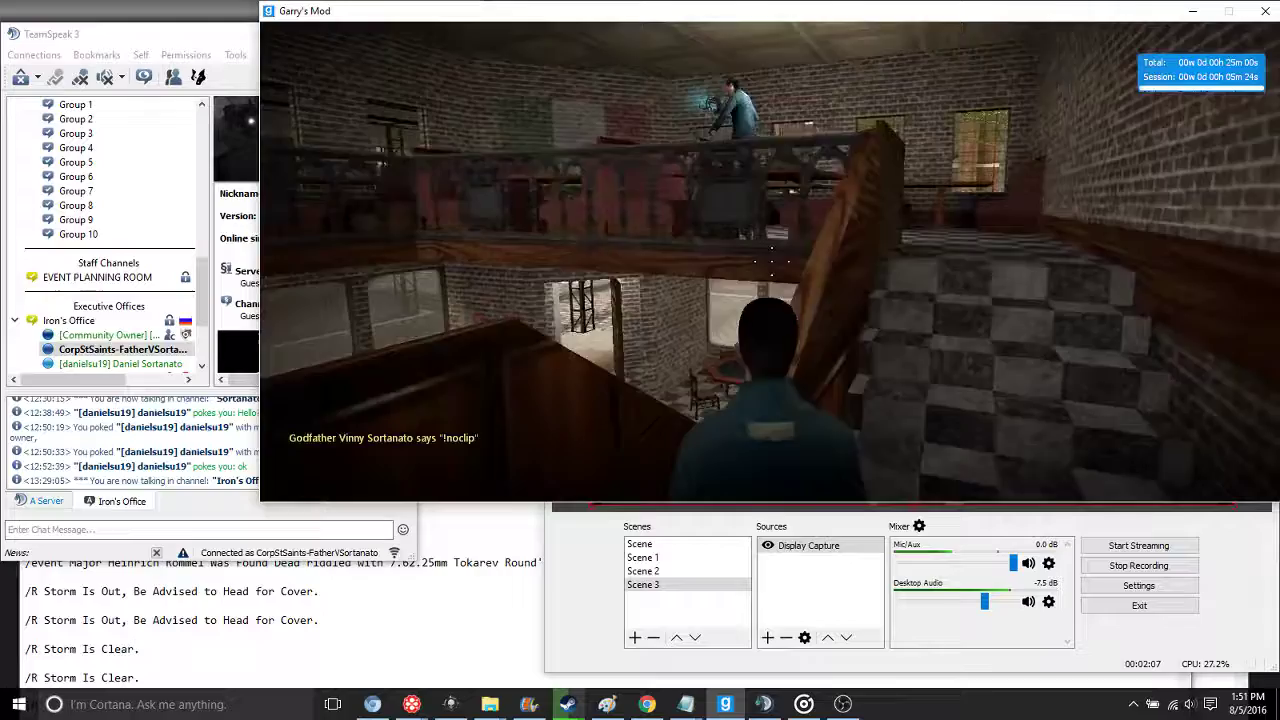